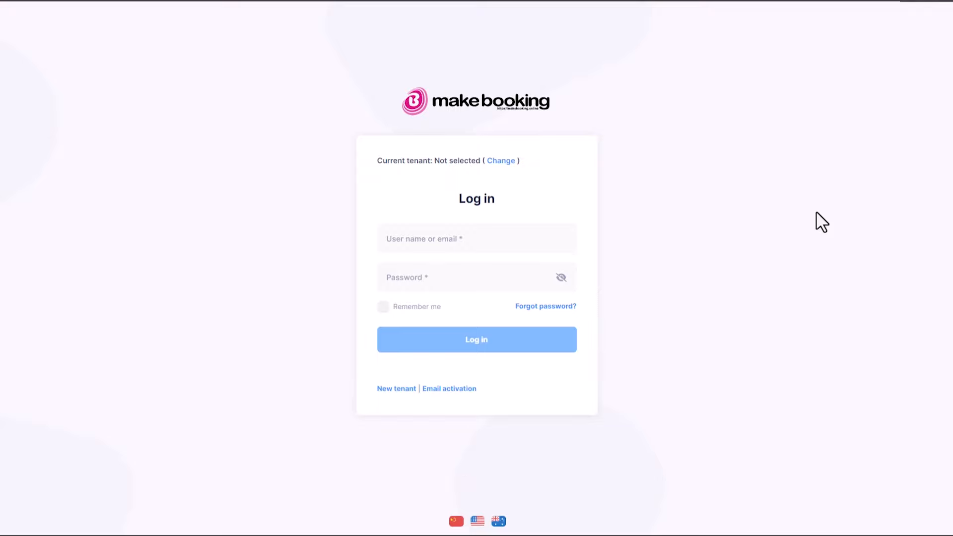
Switch to the DonPB salon tenant
{"action": "left_click", "coordinate": [501, 160]}
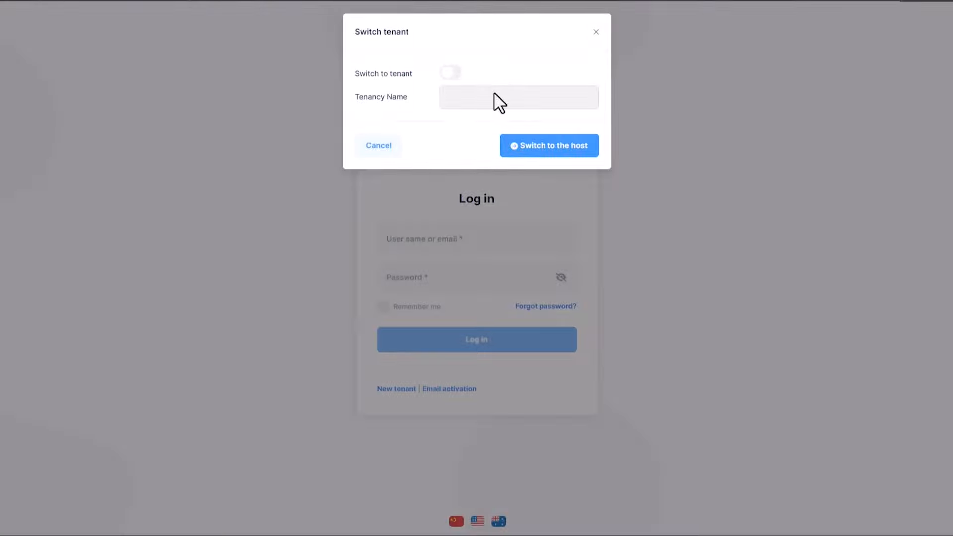
{"action": "left_click", "coordinate": [452, 73]}
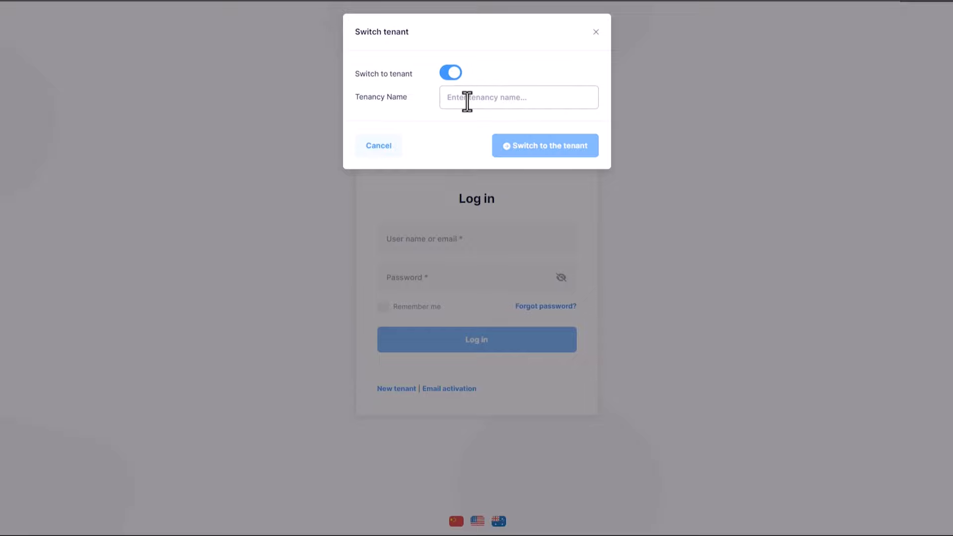
{"action": "left_click", "coordinate": [467, 102]}
{"action": "type", "text": "DonPB"}
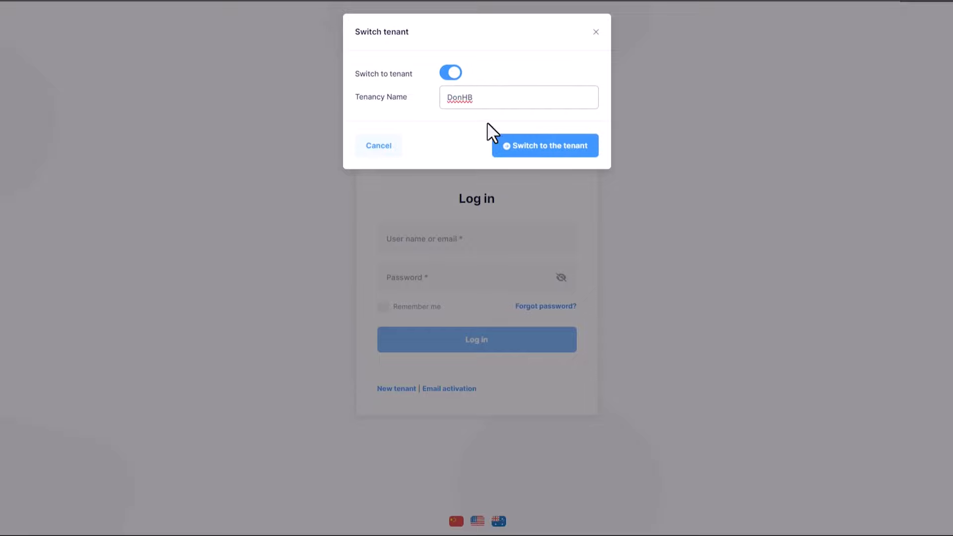
{"action": "left_click", "coordinate": [513, 152]}
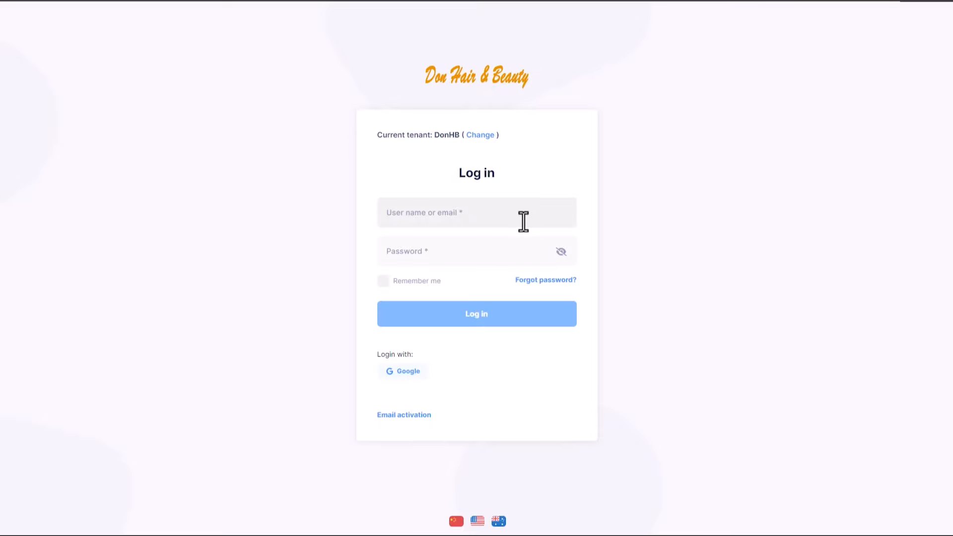
Log in as the administrator and open Administration > Advanced Settings
{"action": "type", "text": "Admin"}
{"action": "key", "text": "Tab"}
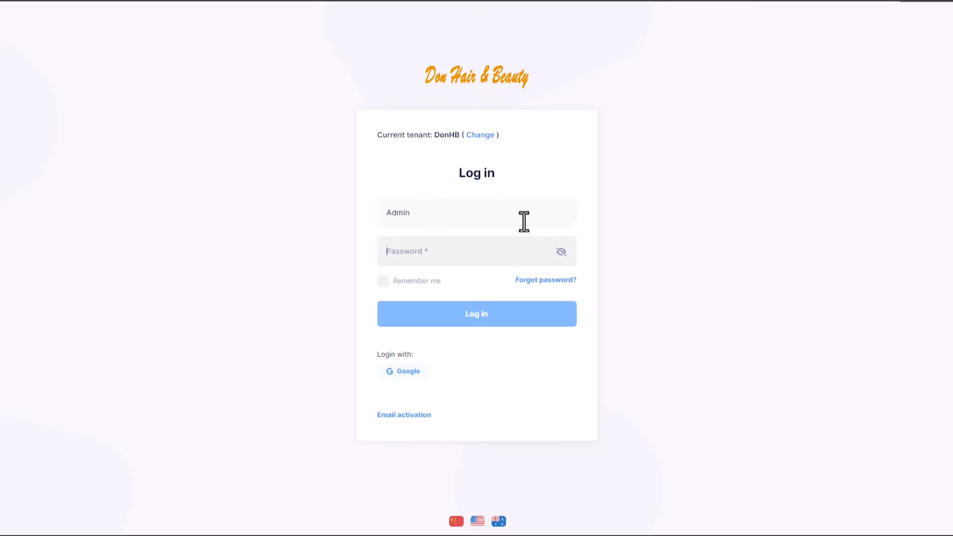
{"action": "type", "text": "•••••••••"}
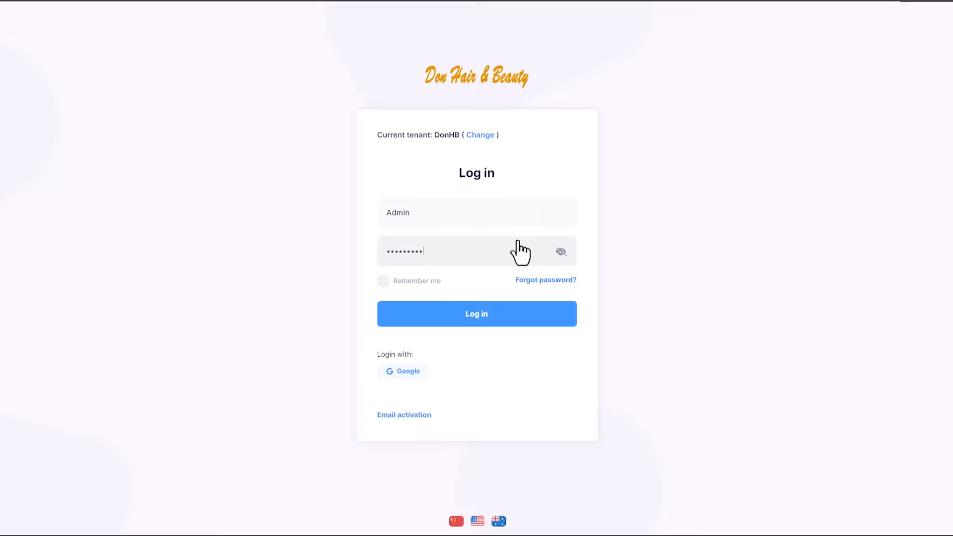
{"action": "left_click", "coordinate": [491, 317]}
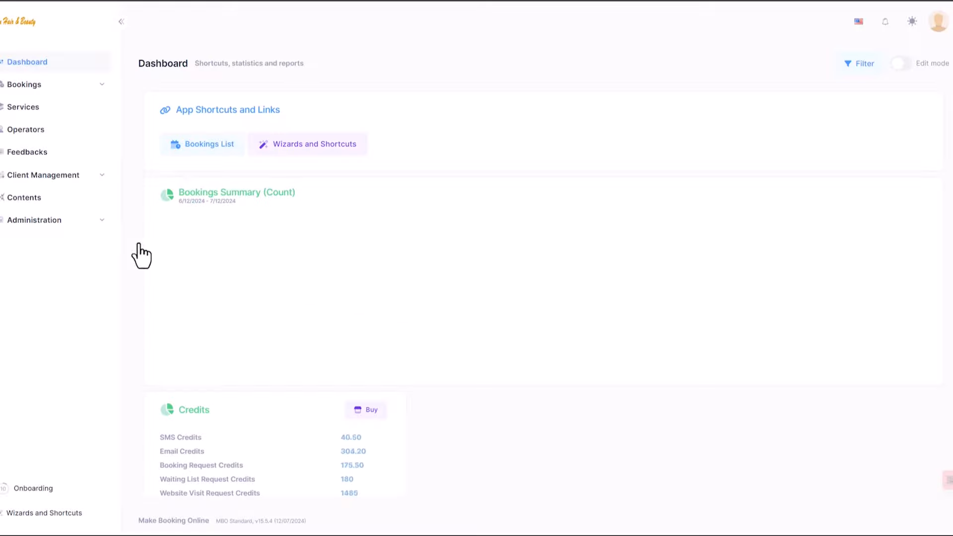
{"action": "left_click", "coordinate": [33, 221]}
{"action": "left_click", "coordinate": [34, 263]}
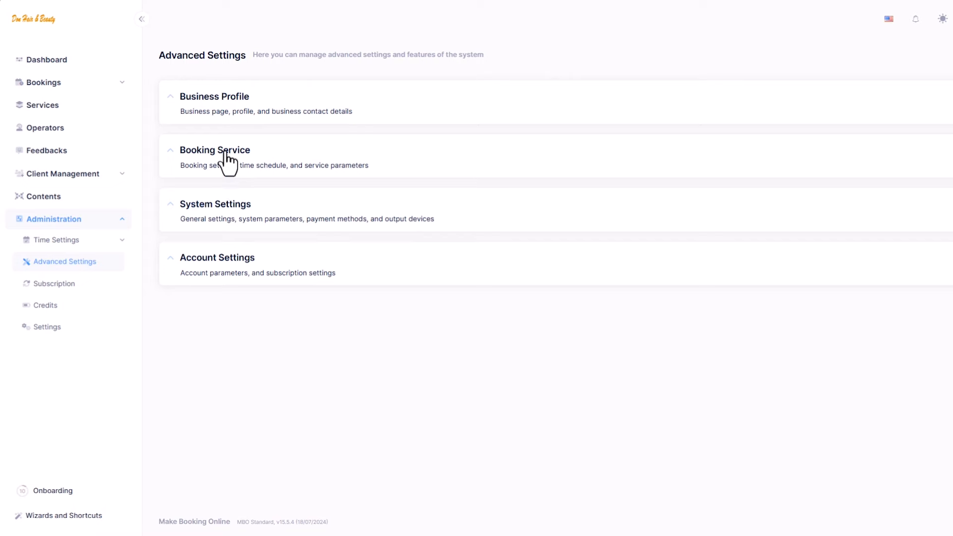
Enter the business's notification email address under Booking Service Settings > Notifications and save
{"action": "left_click", "coordinate": [225, 154]}
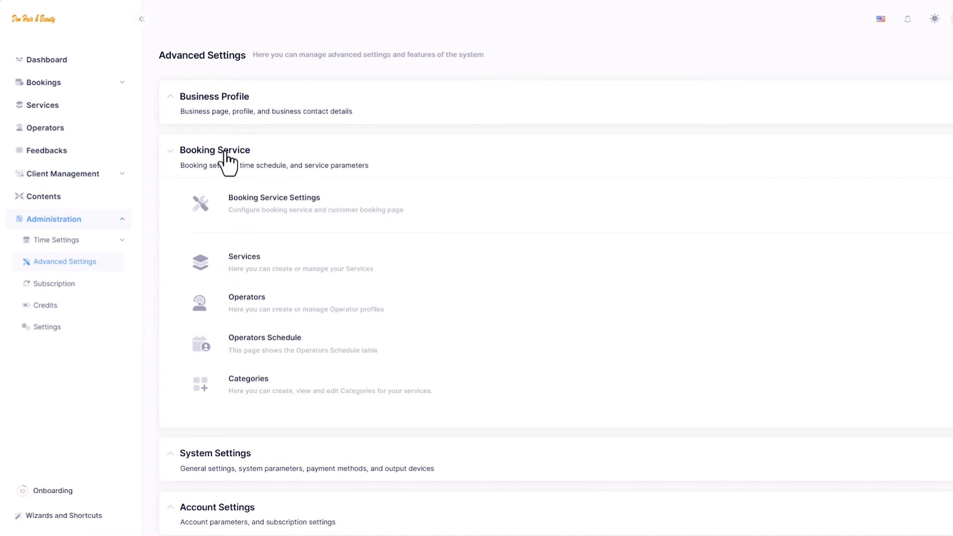
{"action": "left_click", "coordinate": [313, 201]}
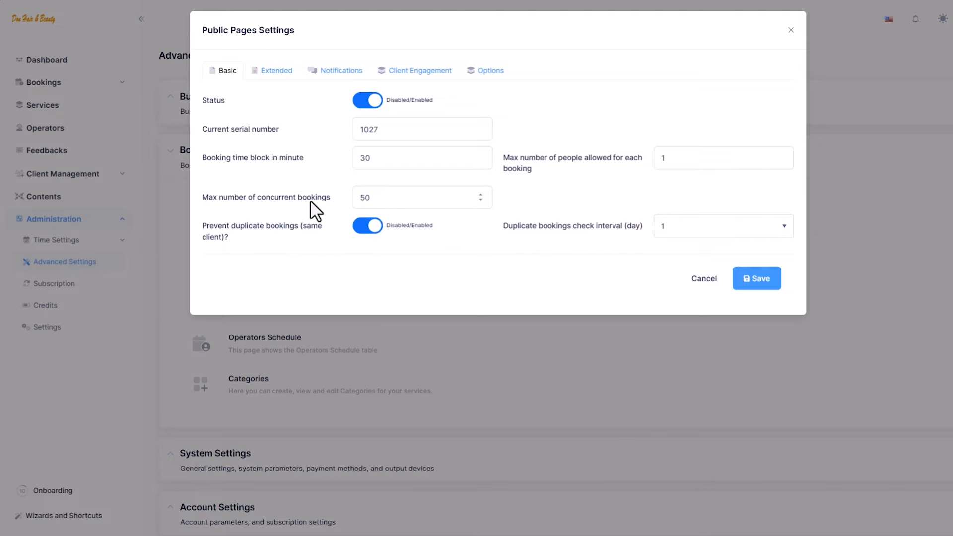
{"action": "left_click", "coordinate": [342, 73]}
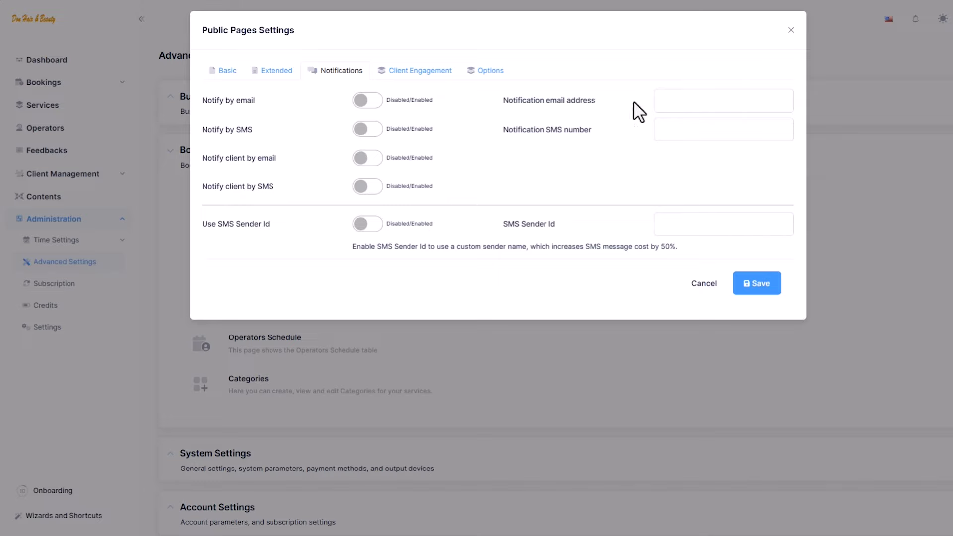
{"action": "left_click", "coordinate": [674, 100]}
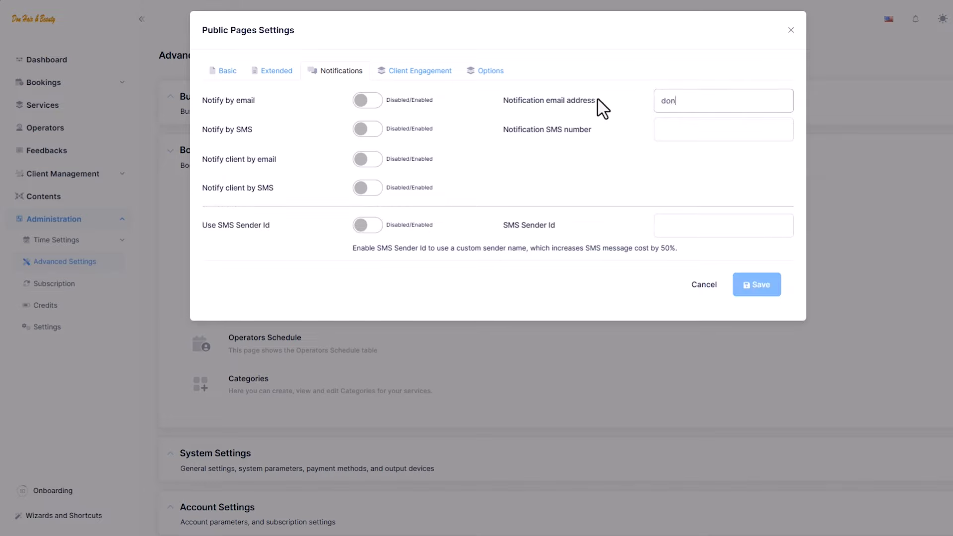
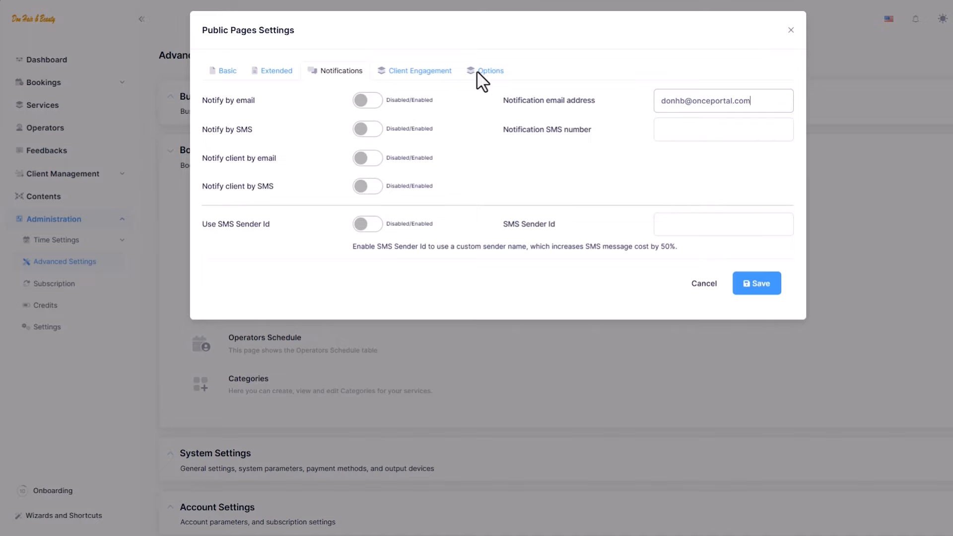
{"action": "left_click", "coordinate": [758, 284]}
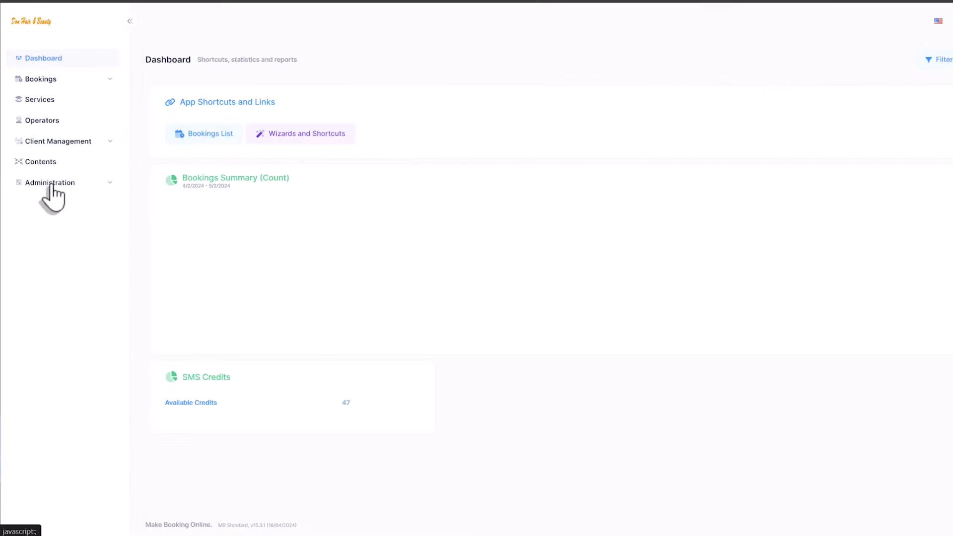
{"action": "left_click", "coordinate": [51, 184]}
{"action": "left_click", "coordinate": [61, 222]}
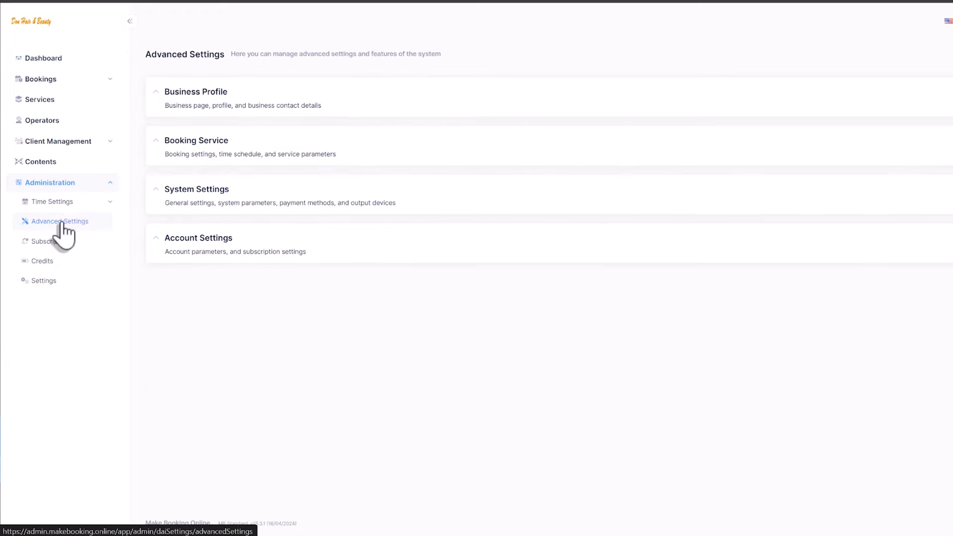
{"action": "left_click", "coordinate": [184, 94]}
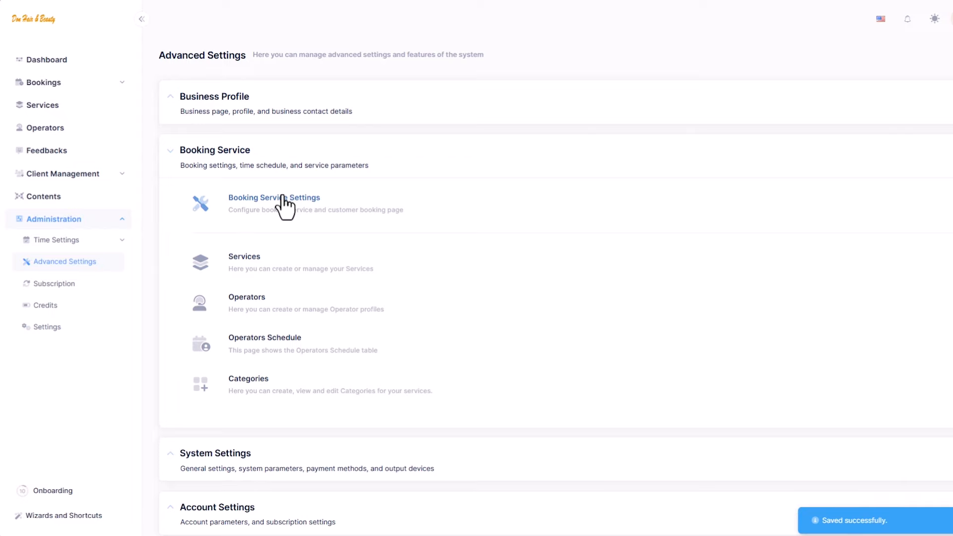
Turn on Show Rating and Get Email under Client Engagement and save
{"action": "left_click", "coordinate": [248, 203]}
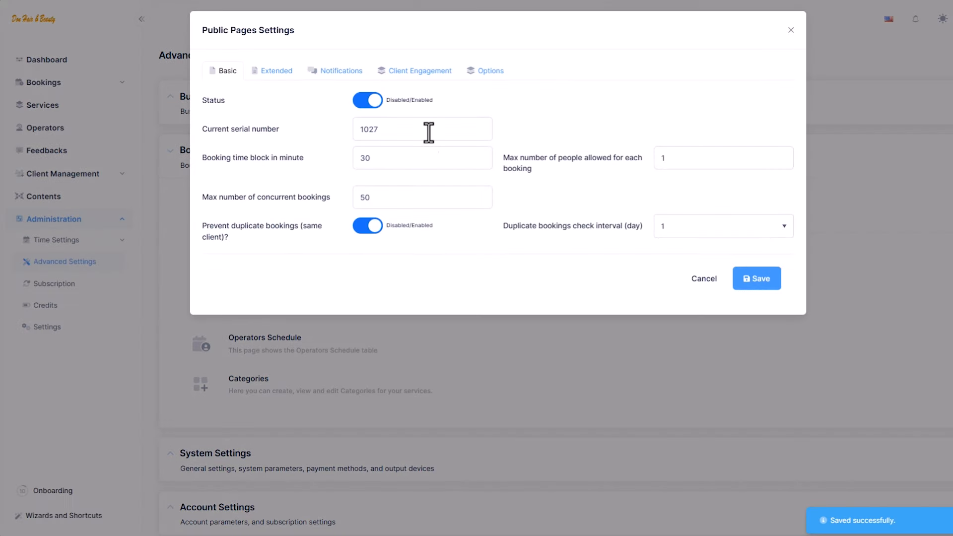
{"action": "left_click", "coordinate": [426, 71]}
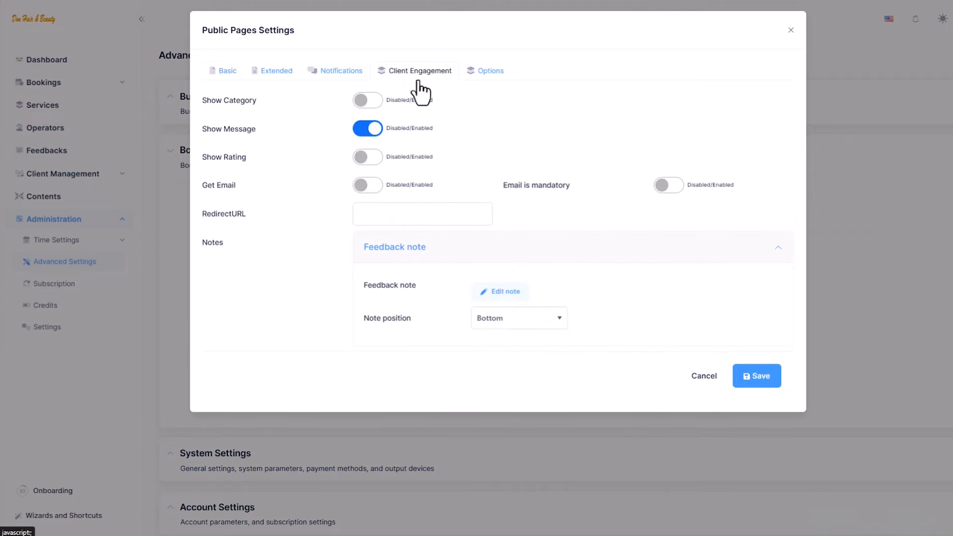
{"action": "left_click", "coordinate": [368, 158]}
{"action": "left_click", "coordinate": [370, 187]}
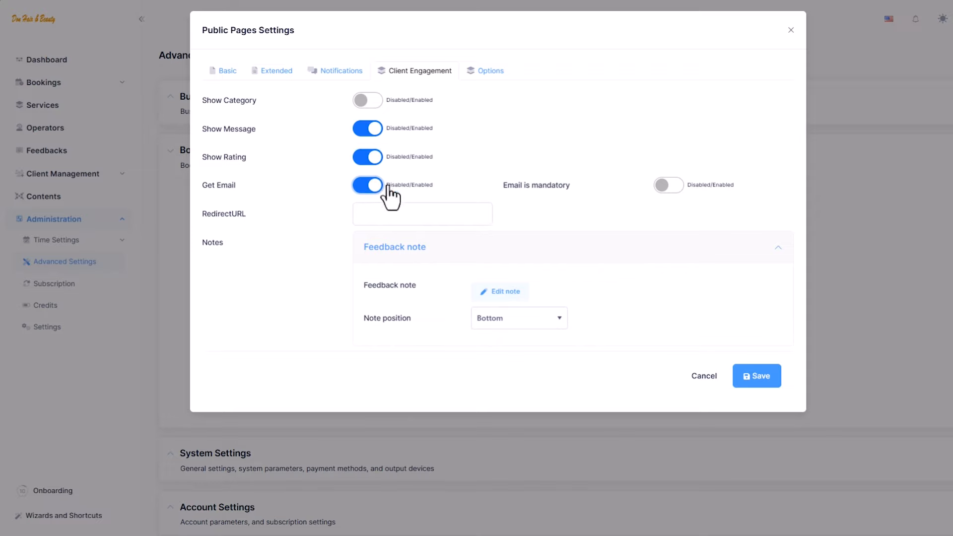
{"action": "left_click", "coordinate": [755, 378]}
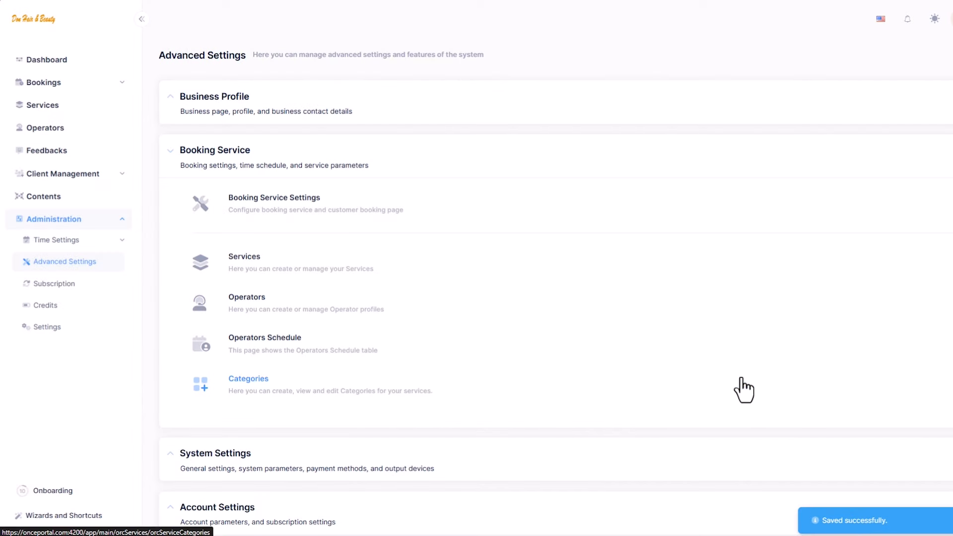
Collapse Booking Service, expand System Settings and open Automation Rules
{"action": "left_click", "coordinate": [236, 155]}
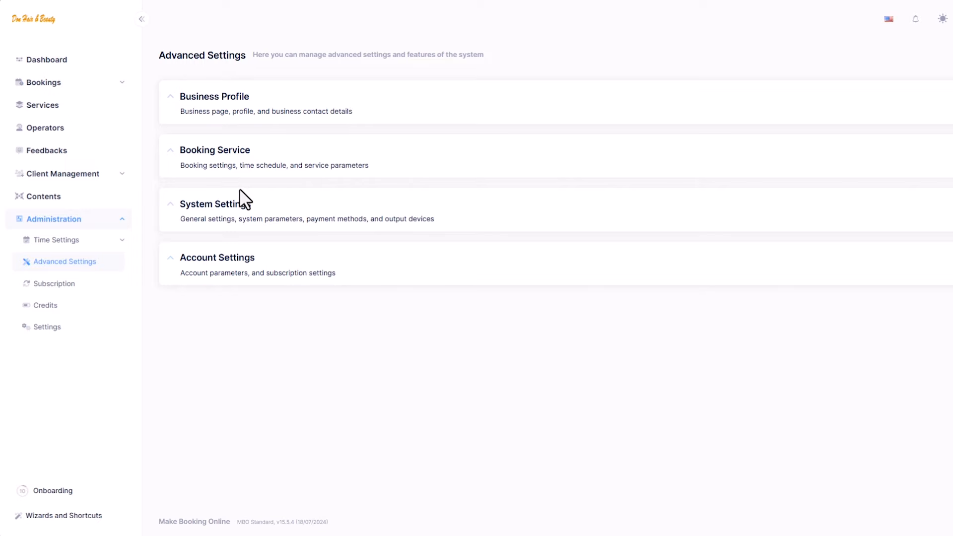
{"action": "left_click", "coordinate": [241, 211]}
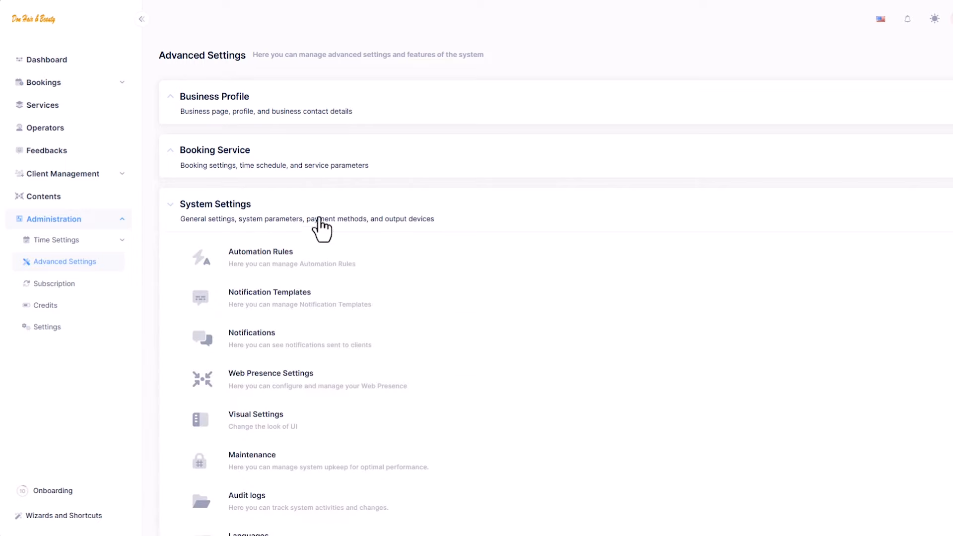
{"action": "scroll", "coordinate": [353, 231], "scroll_direction": "down", "scroll_amount": 2}
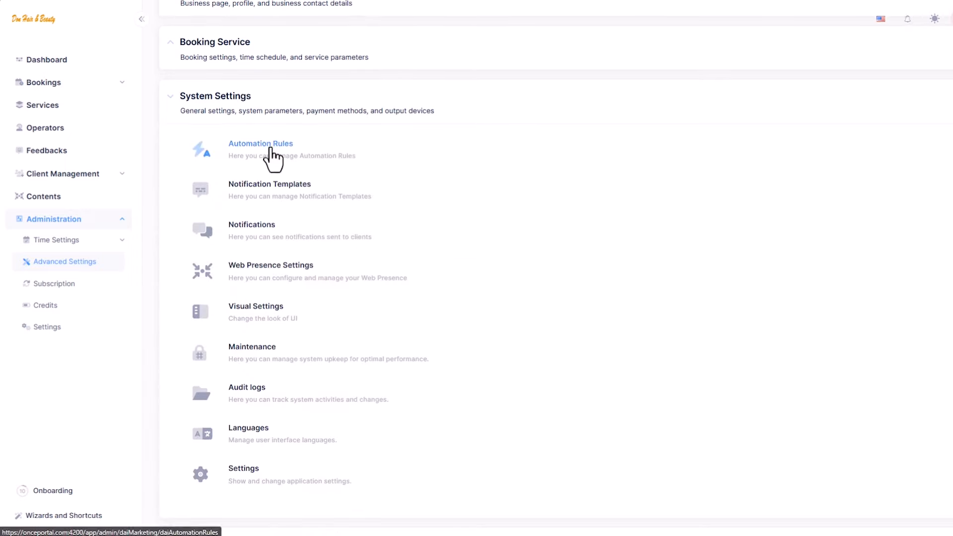
{"action": "left_click", "coordinate": [305, 149]}
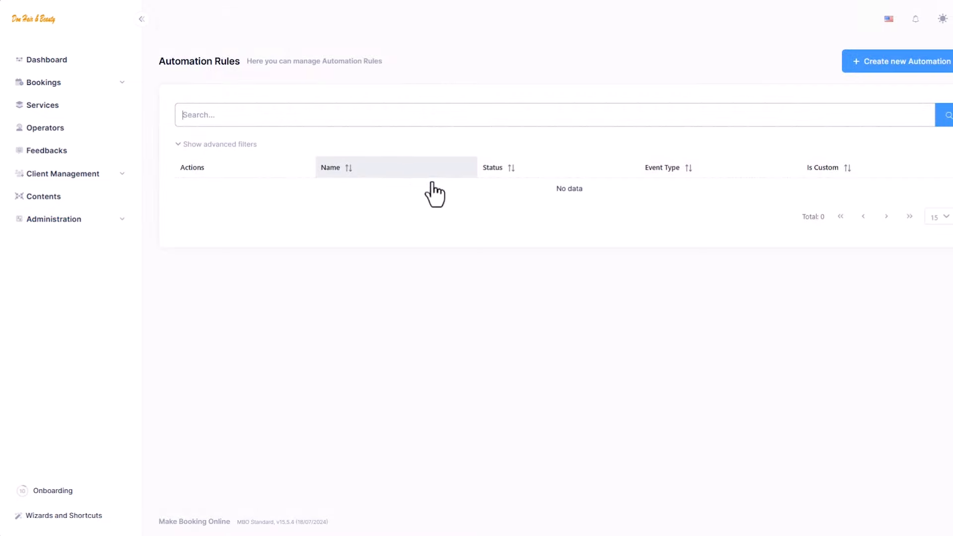
Create a rule 'Booking Approval Notification' with an approval-notice description and Booking event type
{"action": "left_click", "coordinate": [947, 70]}
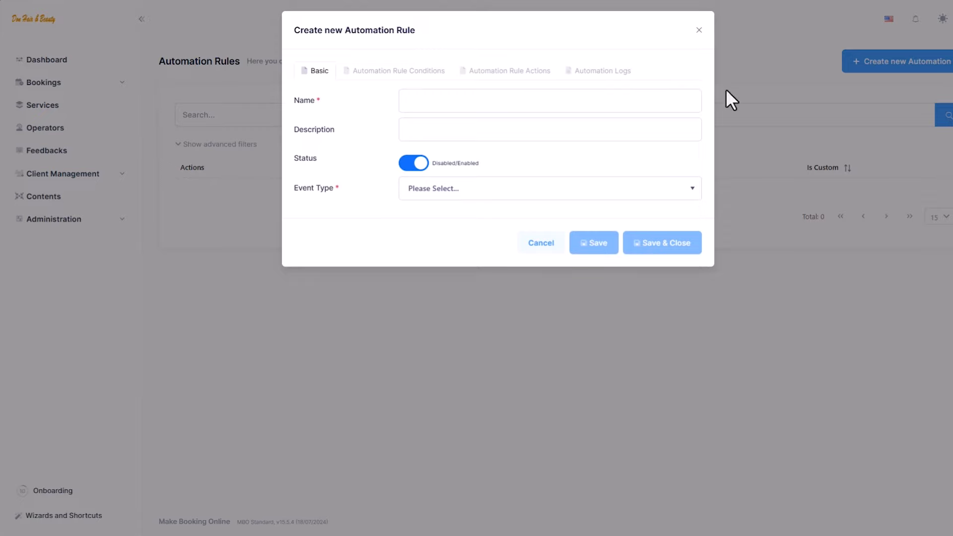
{"action": "left_click", "coordinate": [550, 100]}
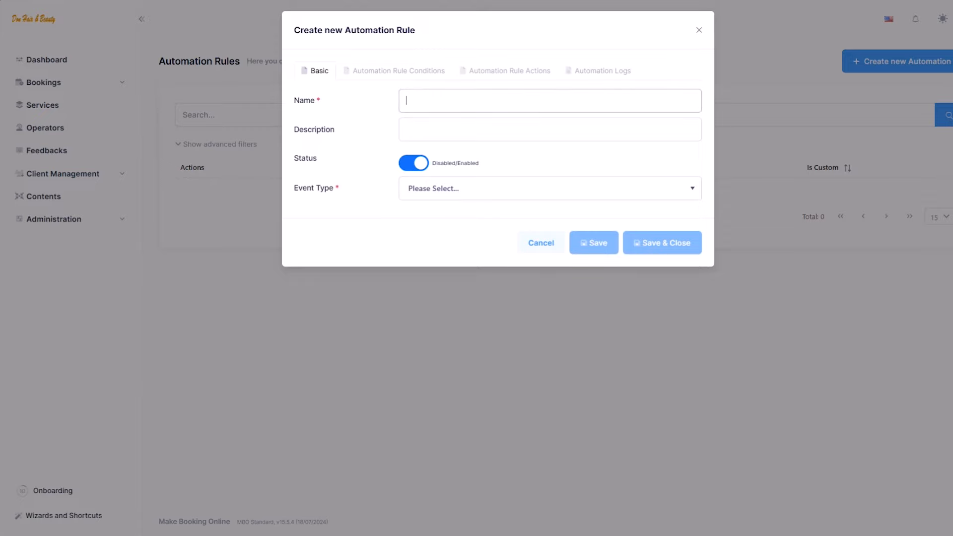
{"action": "type", "text": "Booking Approval Notification"}
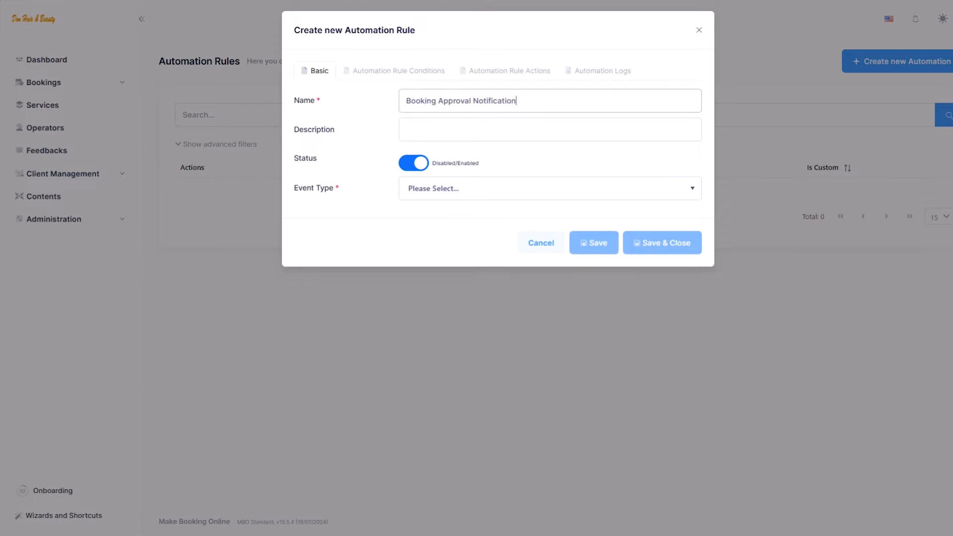
{"action": "left_click", "coordinate": [550, 130]}
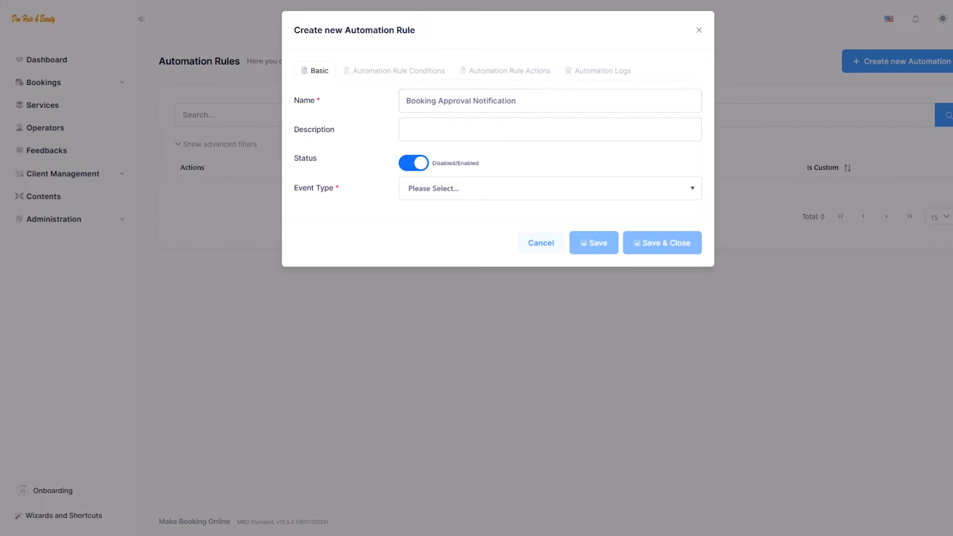
{"action": "type", "text": "To notify the customer/business that the booking request is approved"}
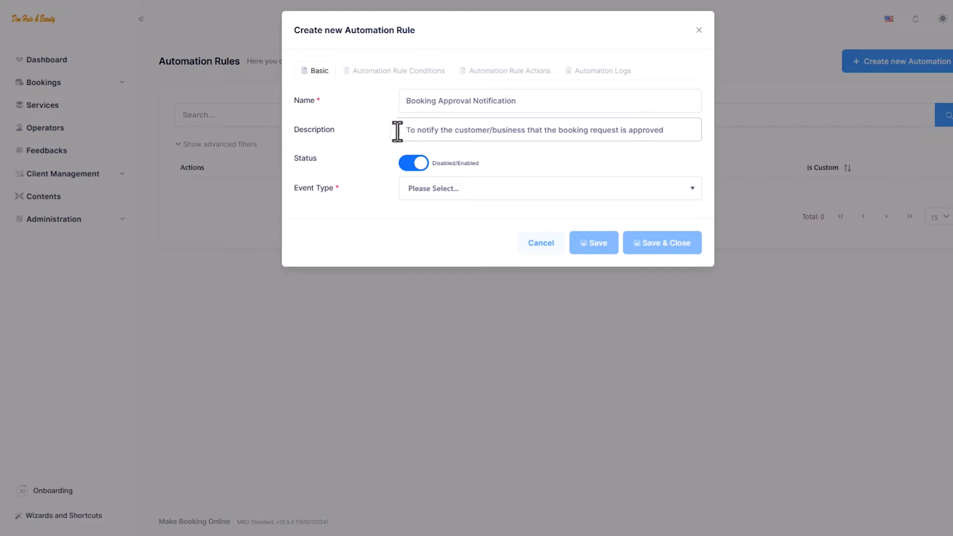
{"action": "left_click", "coordinate": [495, 193]}
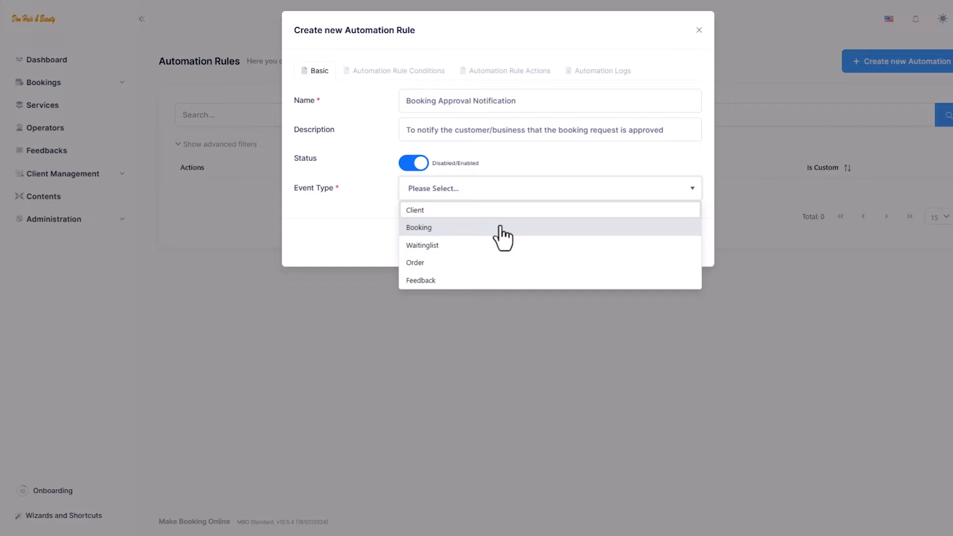
{"action": "left_click", "coordinate": [503, 233]}
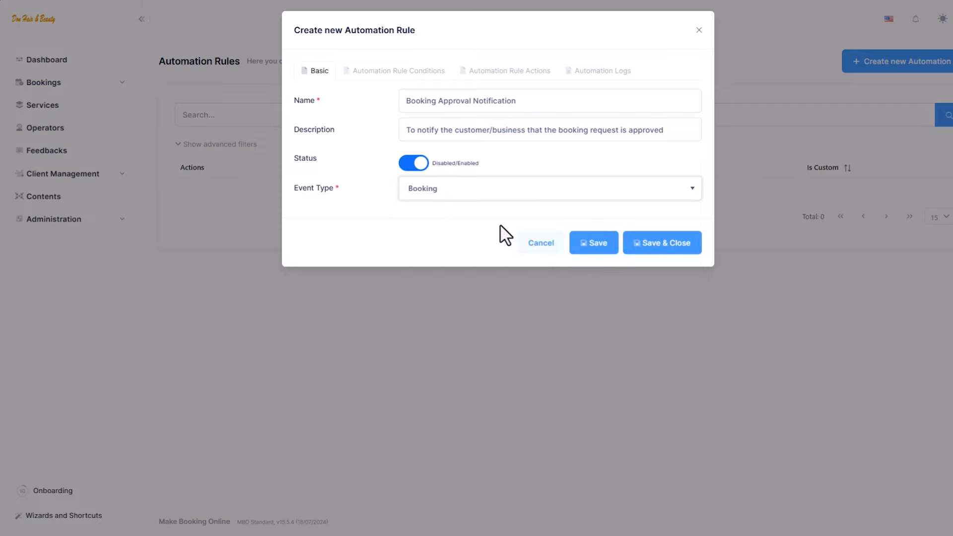
Save the rule and add a Booking Status Update condition
{"action": "left_click", "coordinate": [606, 243]}
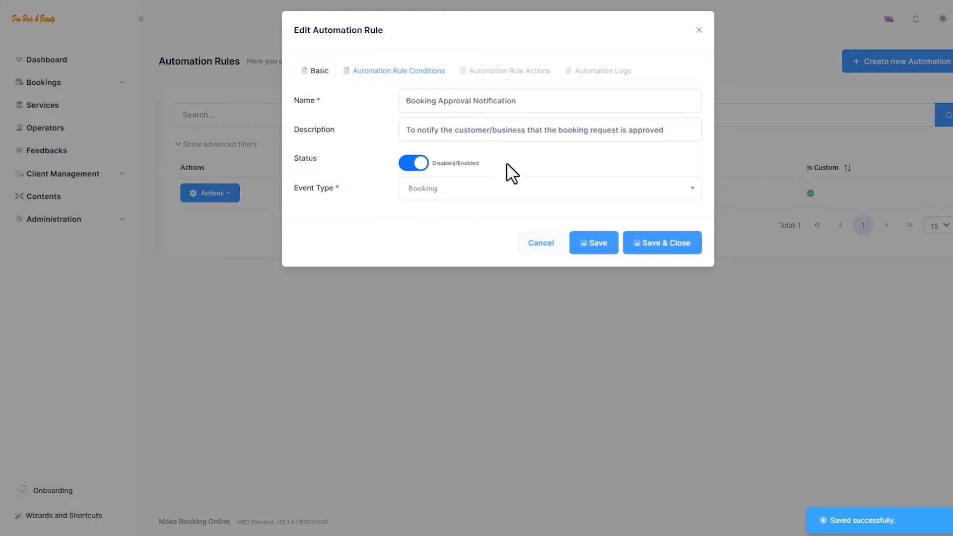
{"action": "left_click", "coordinate": [435, 82]}
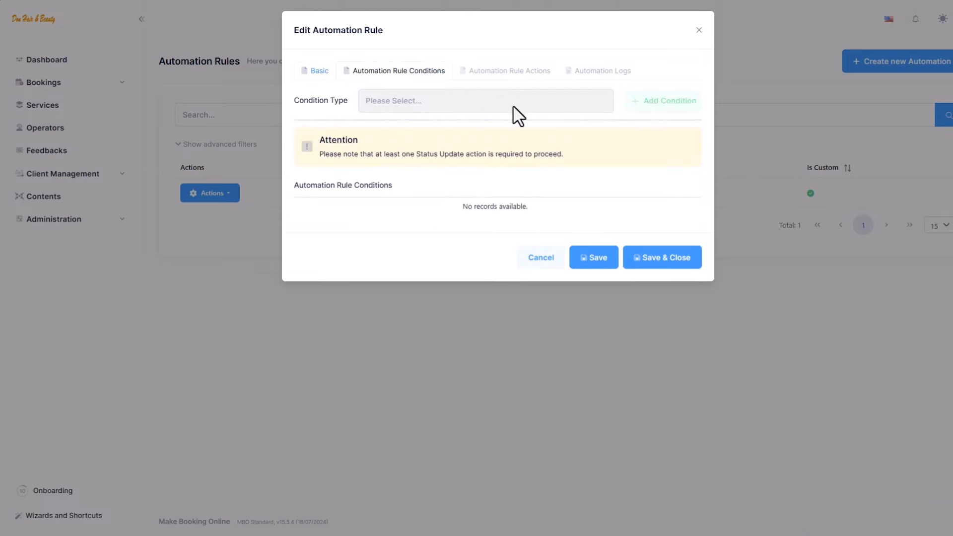
{"action": "left_click", "coordinate": [544, 102]}
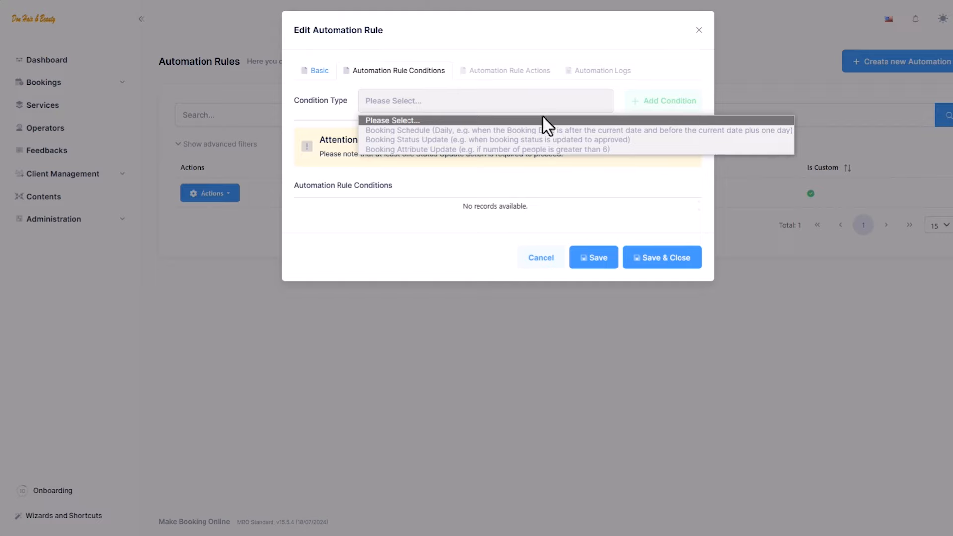
{"action": "left_click", "coordinate": [547, 140]}
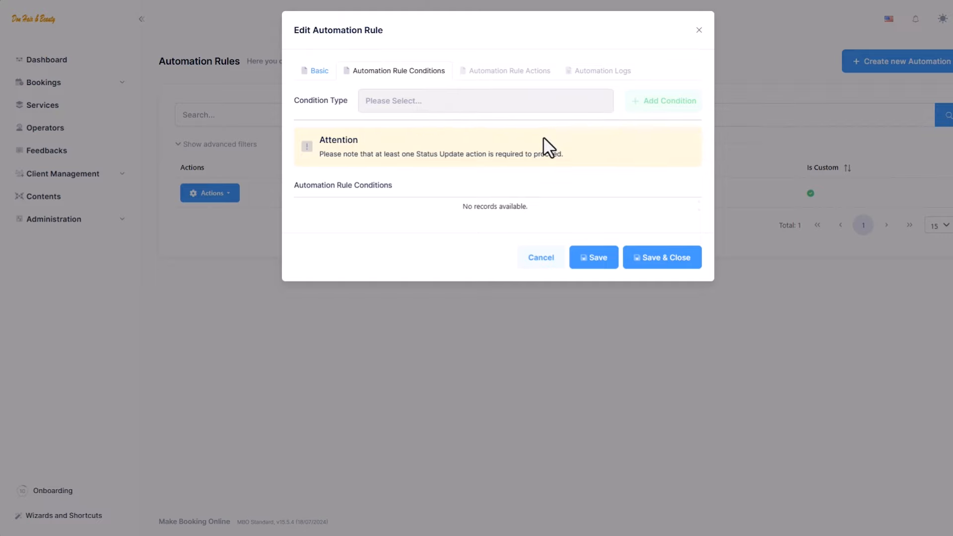
{"action": "left_click", "coordinate": [646, 105]}
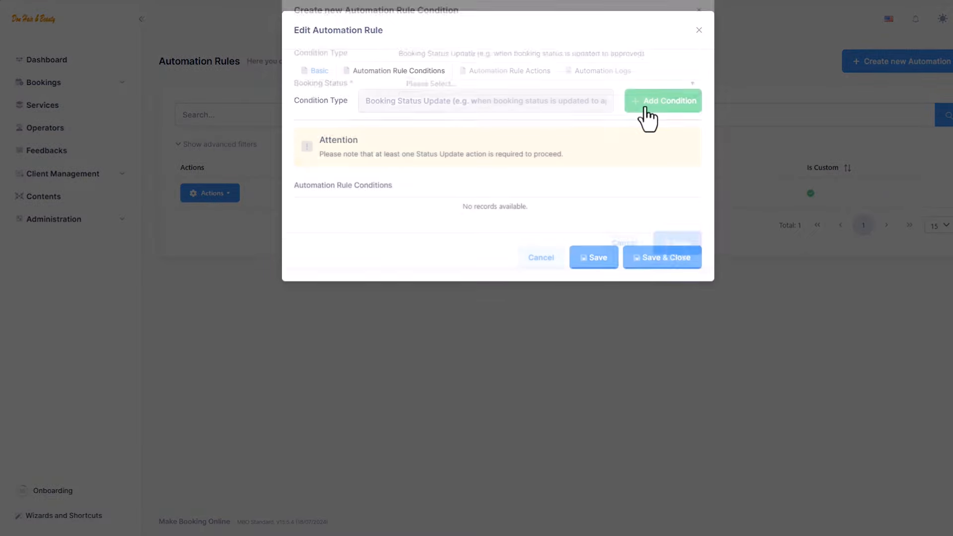
Set the condition's booking status to Approved and save it
{"action": "left_click", "coordinate": [646, 107]}
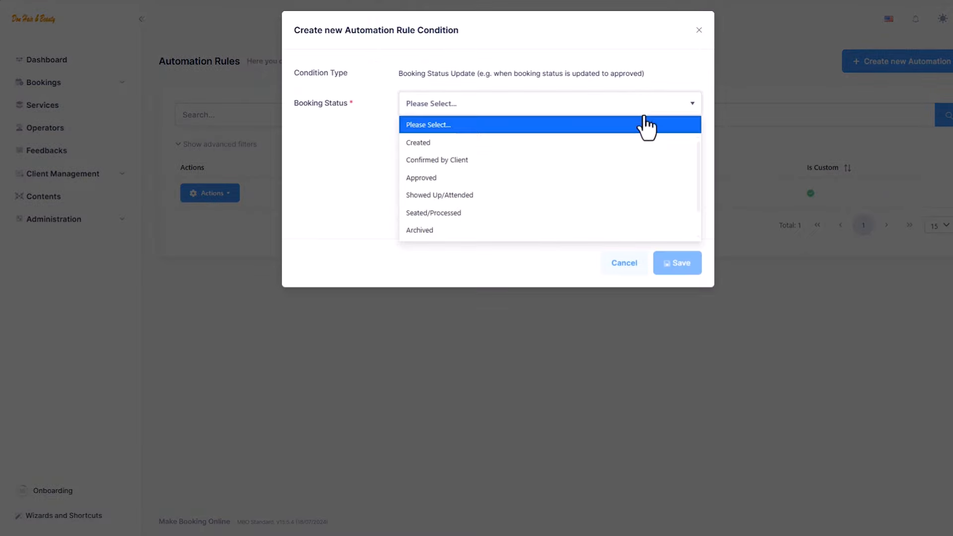
{"action": "left_click", "coordinate": [629, 178]}
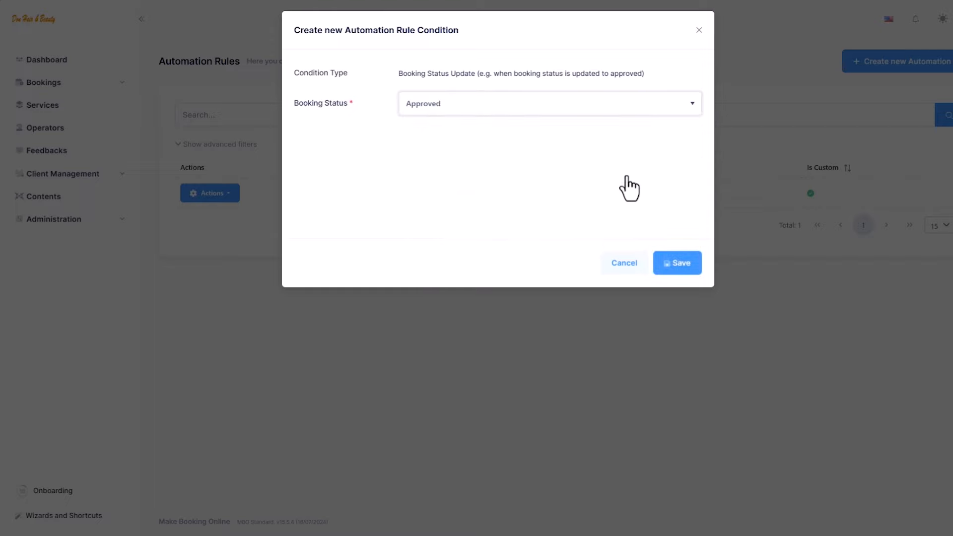
{"action": "left_click", "coordinate": [681, 266]}
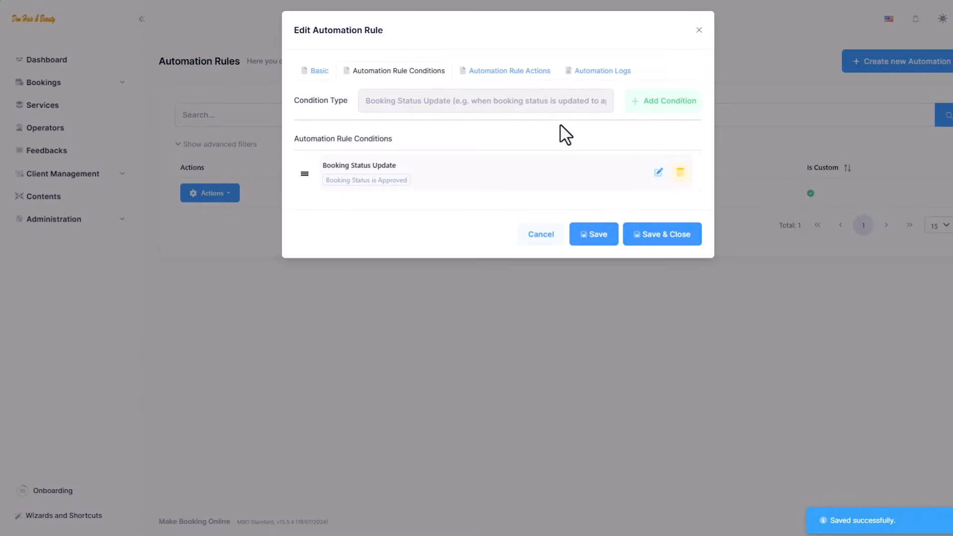
Add a Send Email action with Action Target Business and save it
{"action": "left_click", "coordinate": [547, 78]}
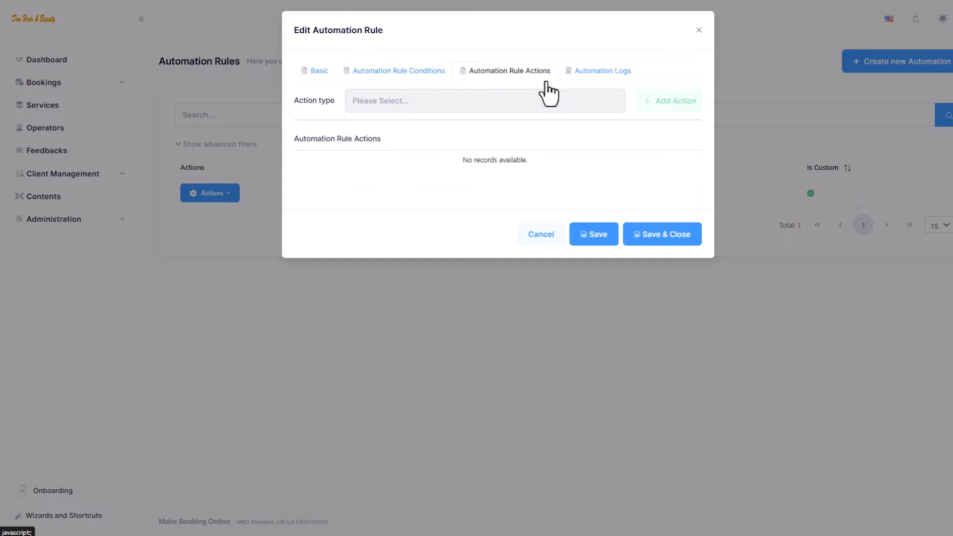
{"action": "left_click", "coordinate": [556, 106]}
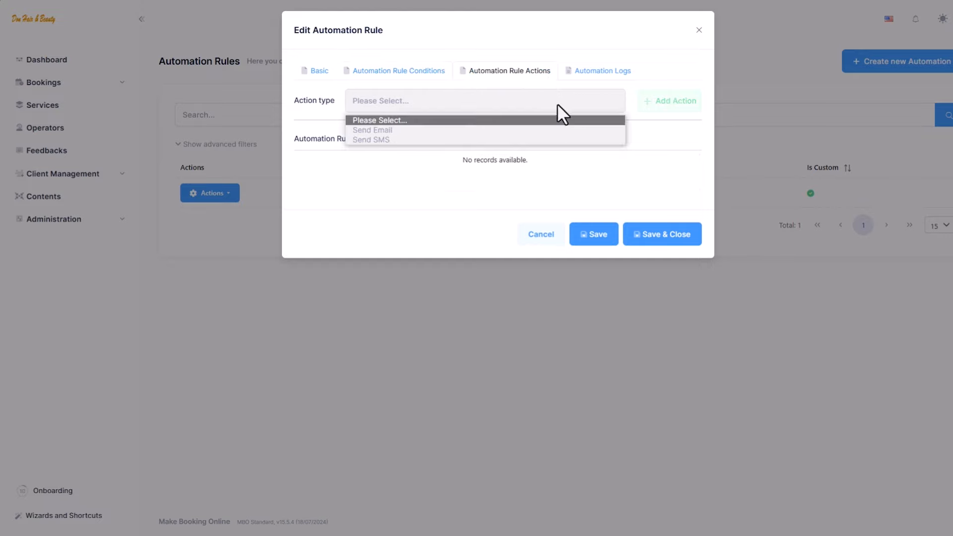
{"action": "left_click", "coordinate": [559, 130]}
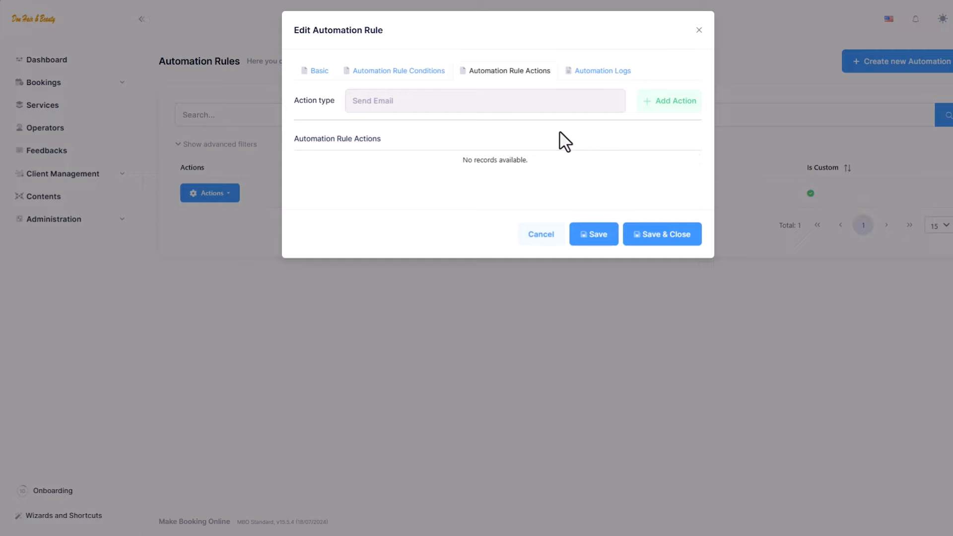
{"action": "left_click", "coordinate": [652, 106]}
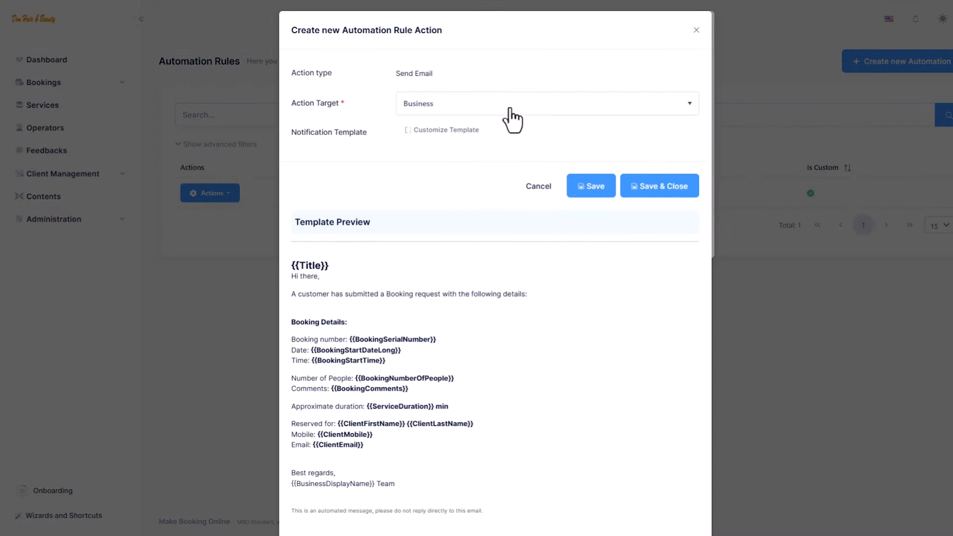
{"action": "scroll", "coordinate": [334, 276], "scroll_direction": "down", "scroll_amount": 1}
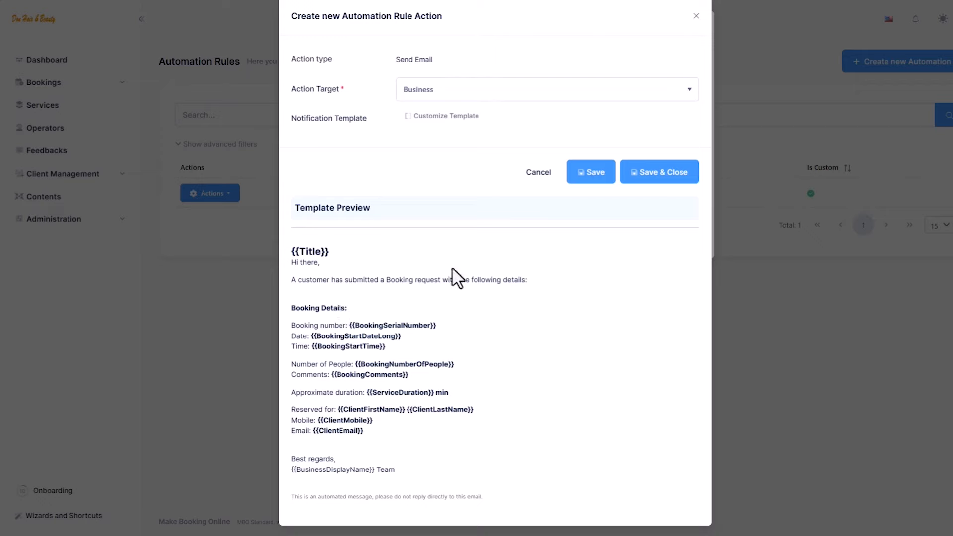
{"action": "scroll", "coordinate": [463, 268], "scroll_direction": "up", "scroll_amount": 1}
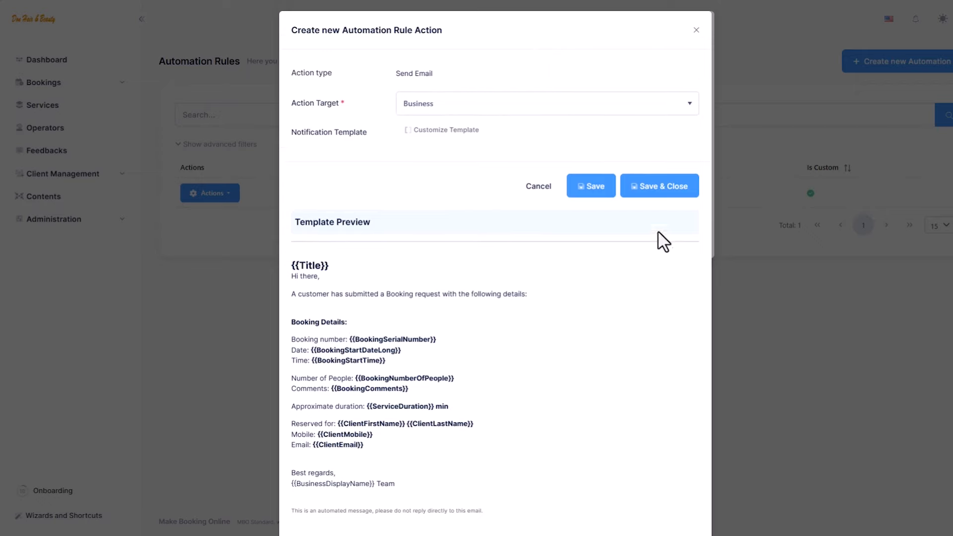
{"action": "left_click", "coordinate": [611, 108]}
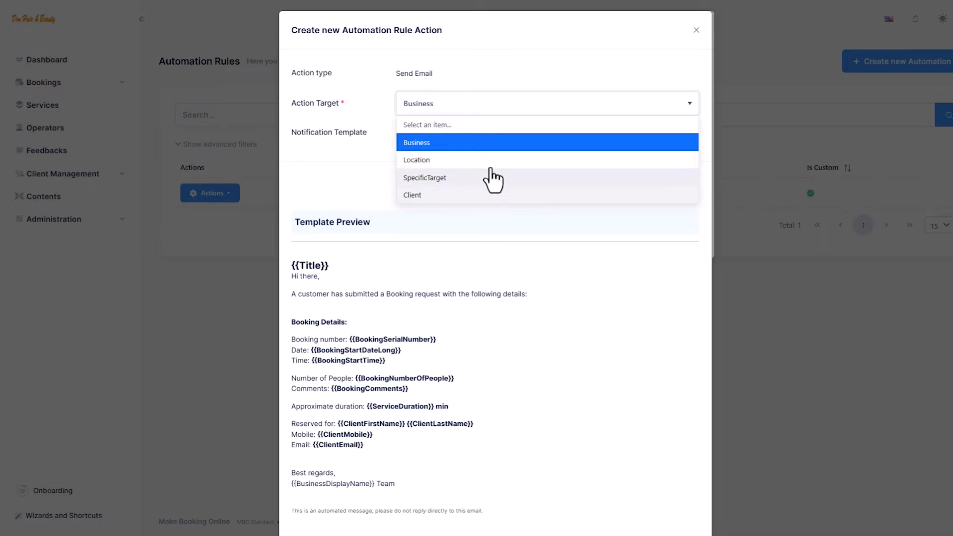
{"action": "left_click", "coordinate": [490, 144]}
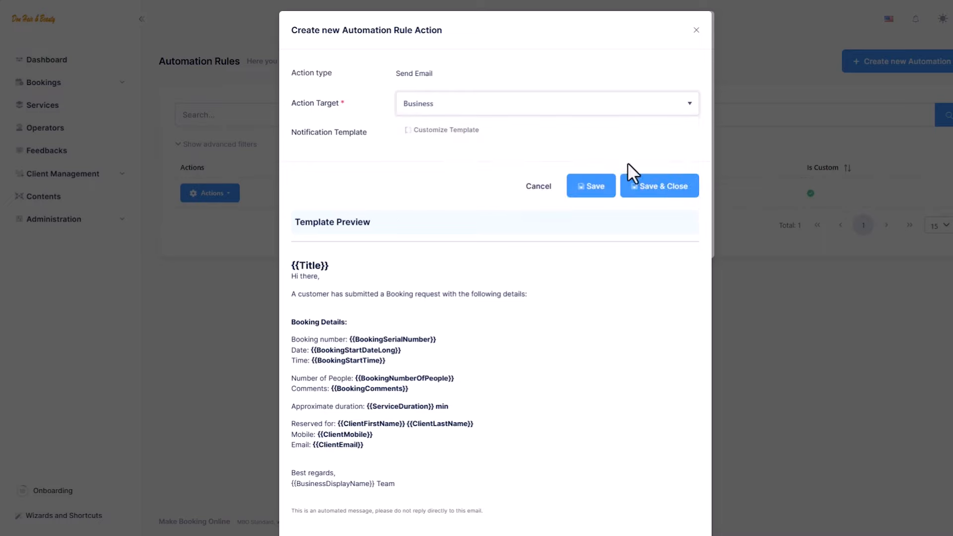
{"action": "left_click", "coordinate": [644, 193]}
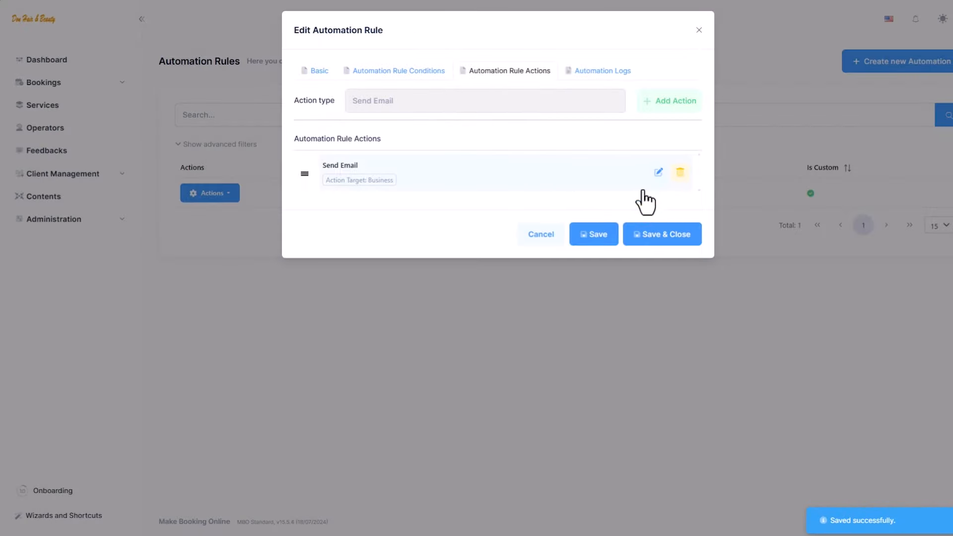
Add a second Send Email action targeting the Client and save it
{"action": "left_click", "coordinate": [557, 101]}
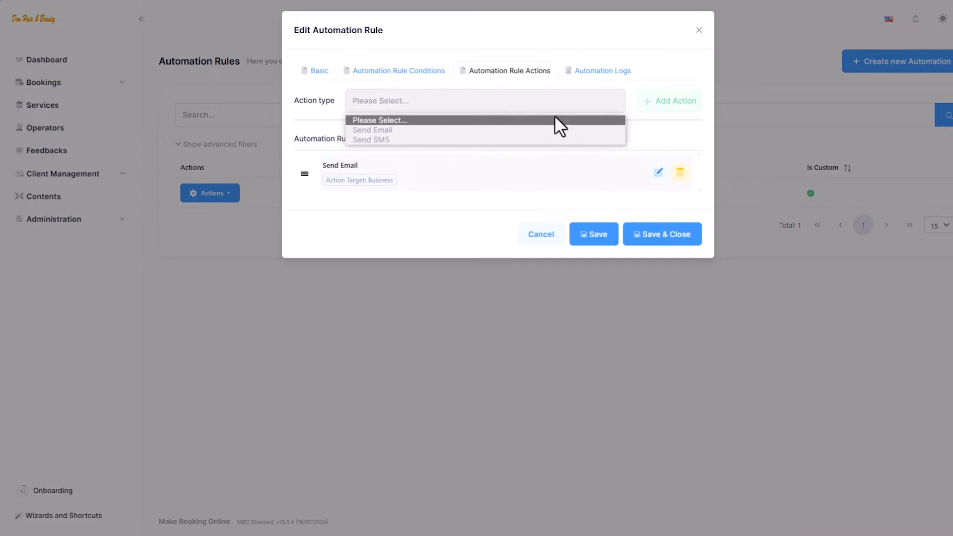
{"action": "left_click", "coordinate": [553, 131]}
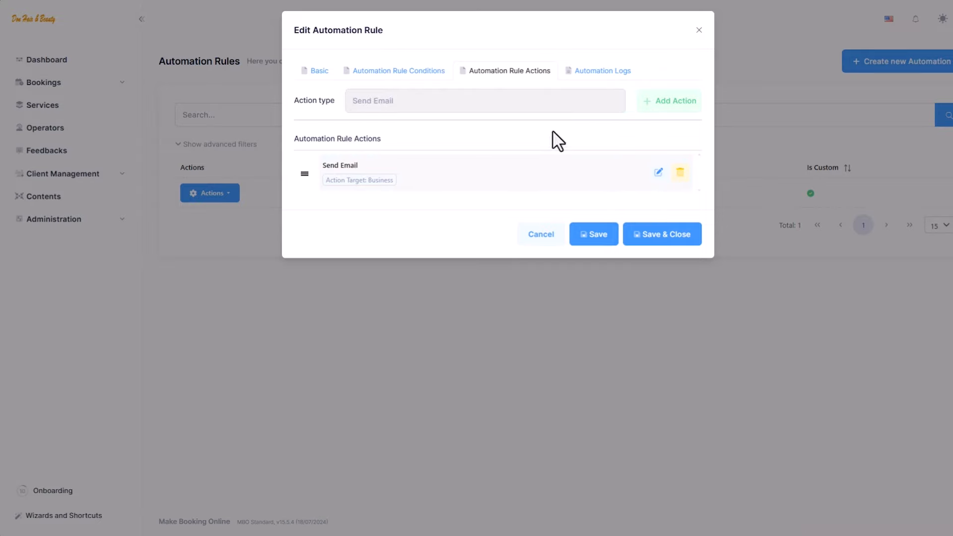
{"action": "left_click", "coordinate": [662, 111]}
{"action": "left_click", "coordinate": [528, 106]}
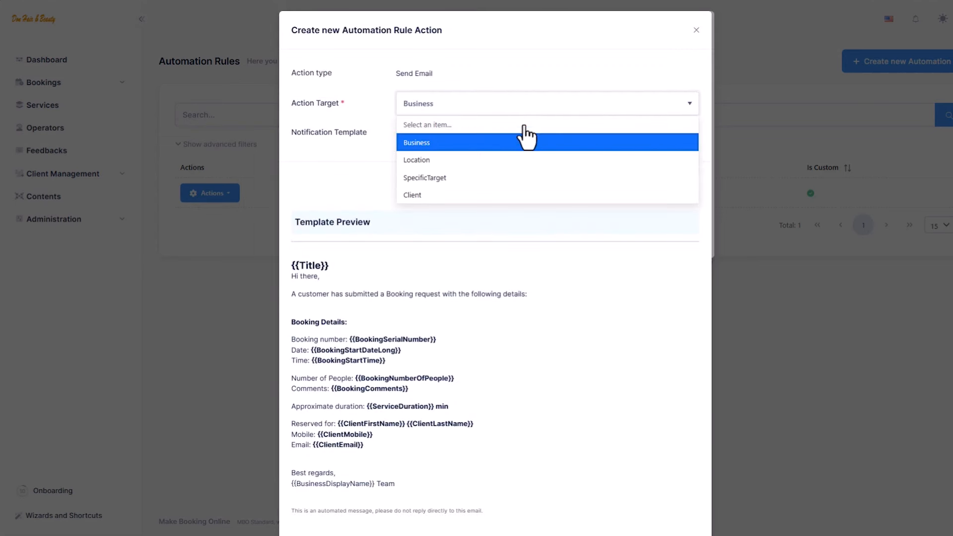
{"action": "left_click", "coordinate": [499, 194]}
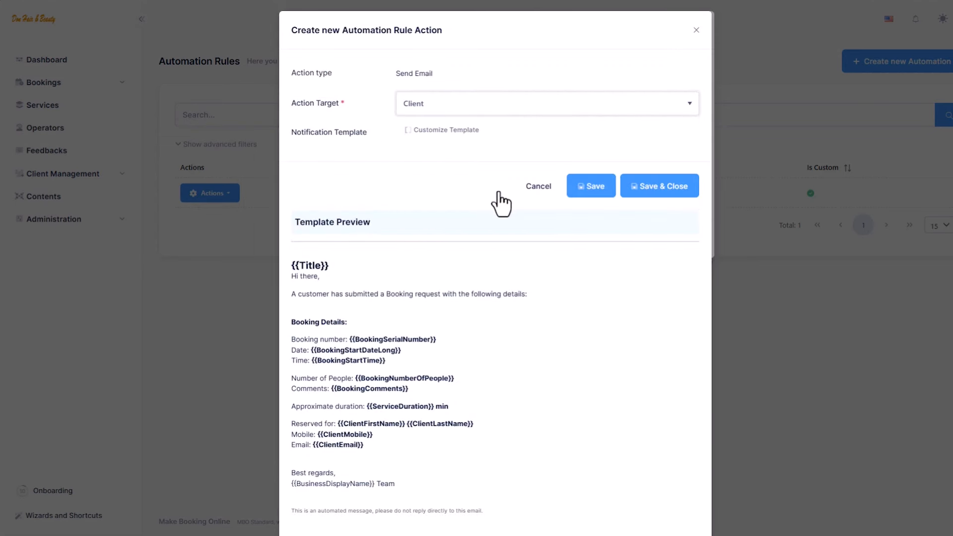
{"action": "left_click", "coordinate": [652, 187]}
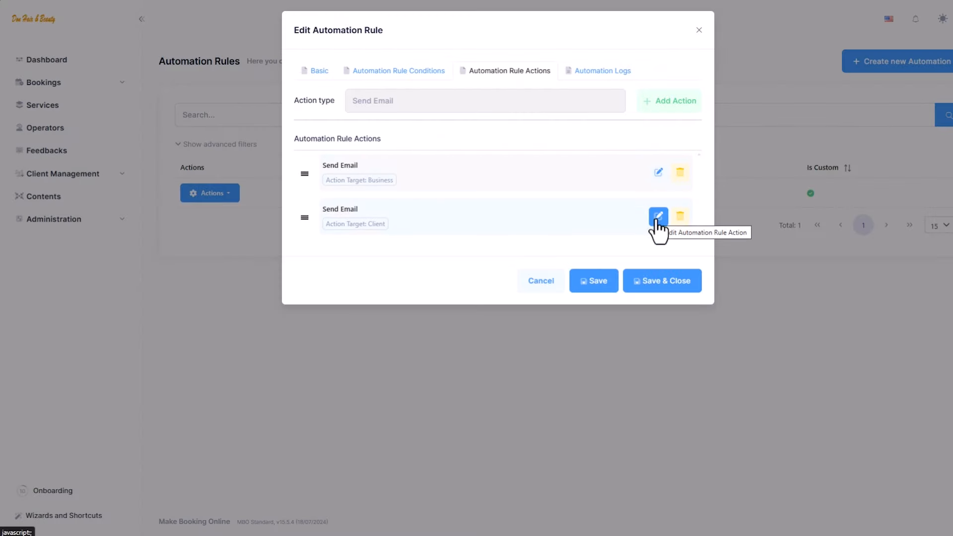
Review the client email action, then save and close the Booking Approval Notification rule
{"action": "left_click", "coordinate": [659, 216]}
{"action": "scroll", "coordinate": [477, 297], "scroll_direction": "down", "scroll_amount": 2}
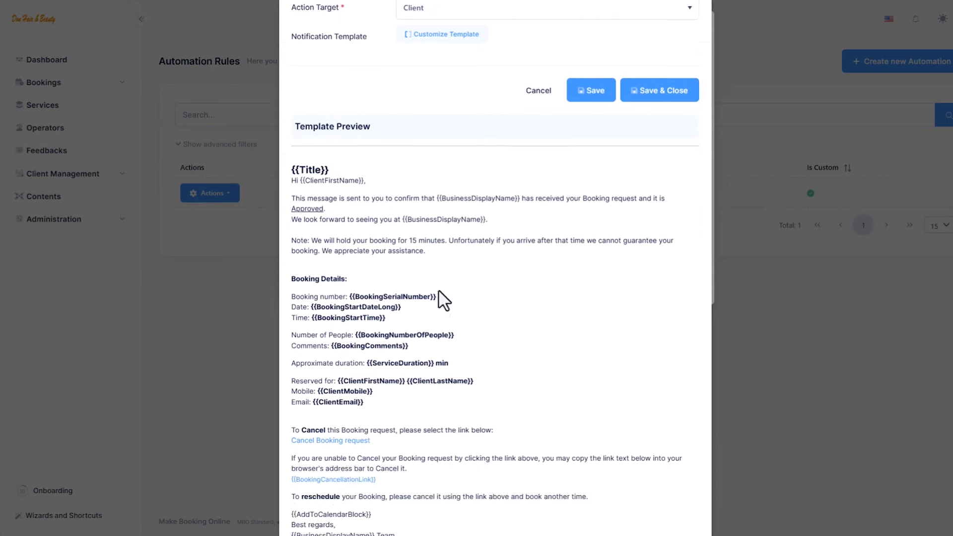
{"action": "scroll", "coordinate": [323, 387], "scroll_direction": "down", "scroll_amount": 2}
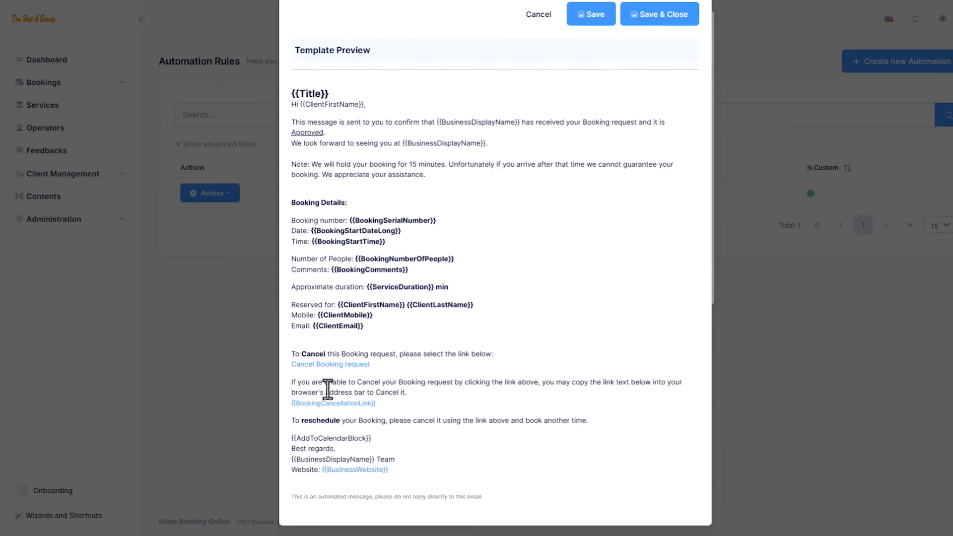
{"action": "scroll", "coordinate": [521, 387], "scroll_direction": "up", "scroll_amount": 2}
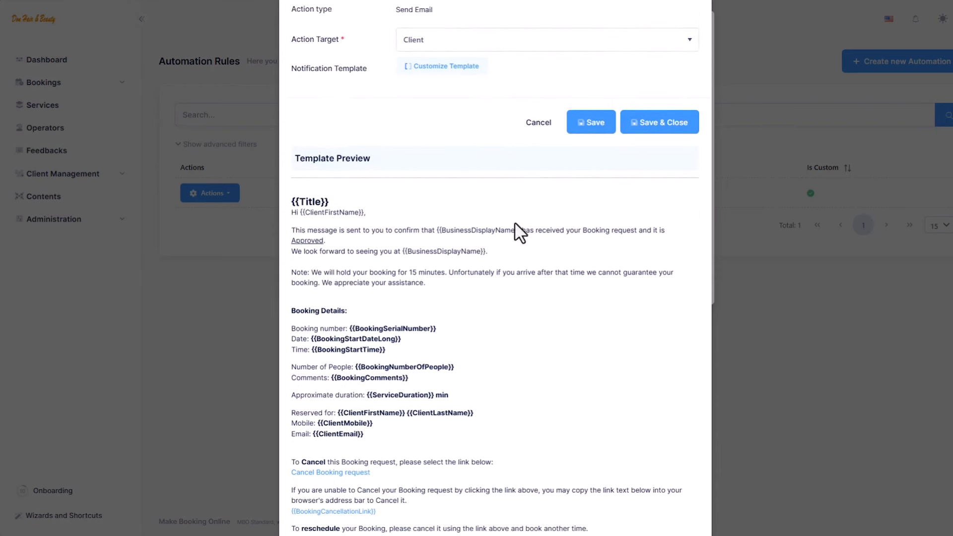
{"action": "left_click", "coordinate": [530, 130]}
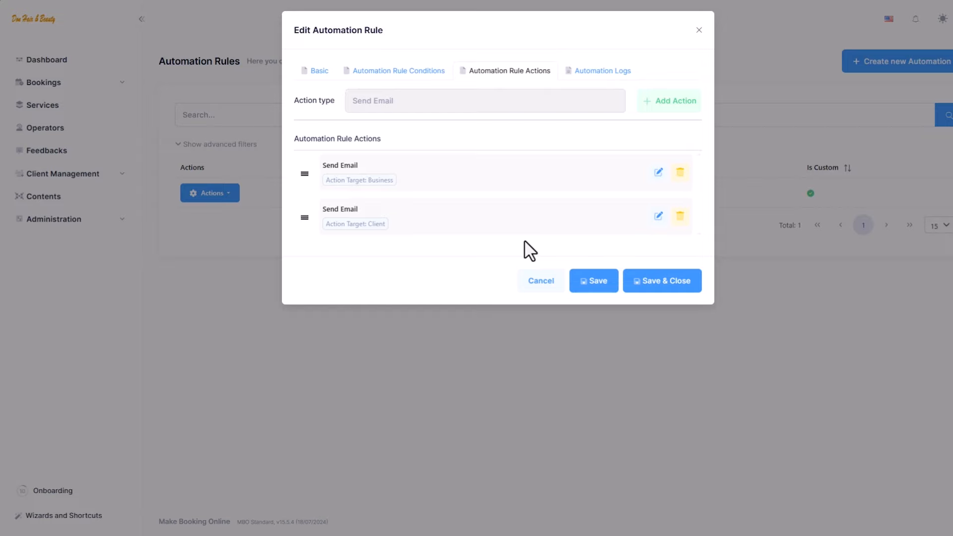
{"action": "left_click", "coordinate": [640, 288]}
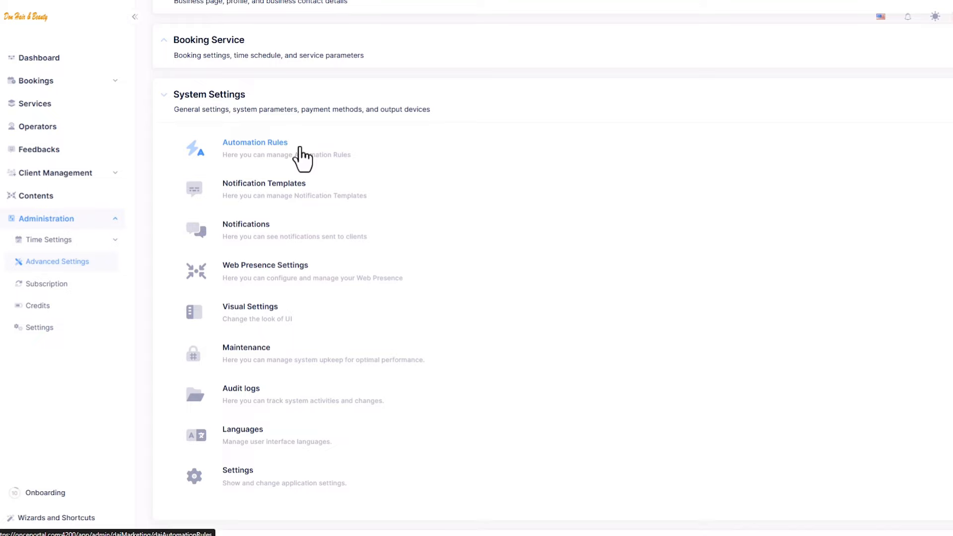
Create and save a 'Feedback Request' rule with a pasted description and Booking event type
{"action": "left_click", "coordinate": [301, 149]}
{"action": "left_click", "coordinate": [866, 68]}
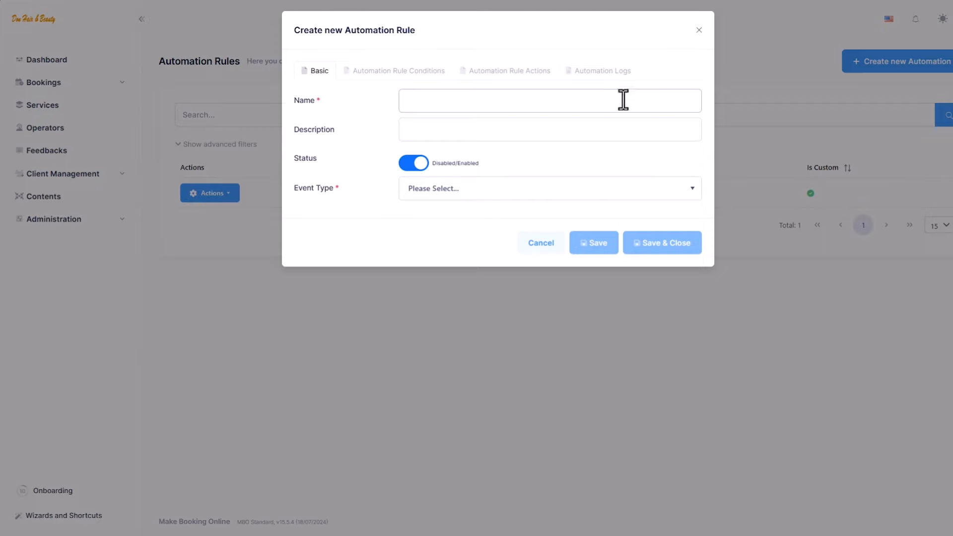
{"action": "type", "text": "Feedback Request"}
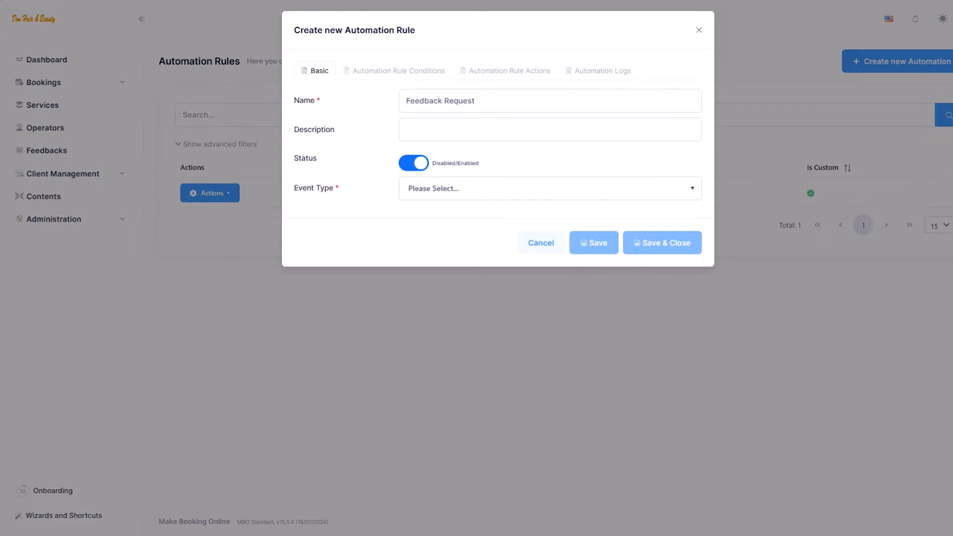
{"action": "left_click", "coordinate": [424, 128]}
{"action": "type", "text": "To send a message to the customer and ask for their feedback"}
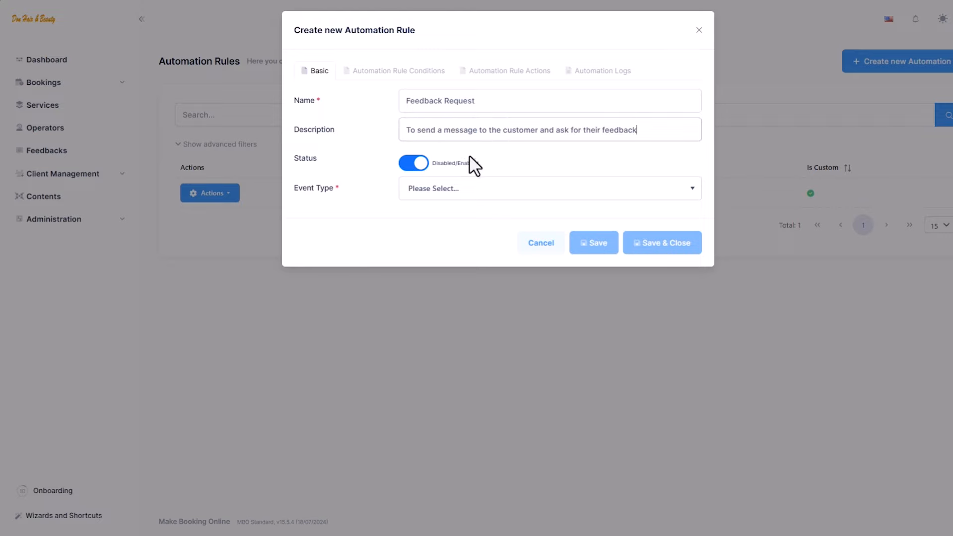
{"action": "left_click", "coordinate": [579, 195]}
{"action": "left_click", "coordinate": [579, 229]}
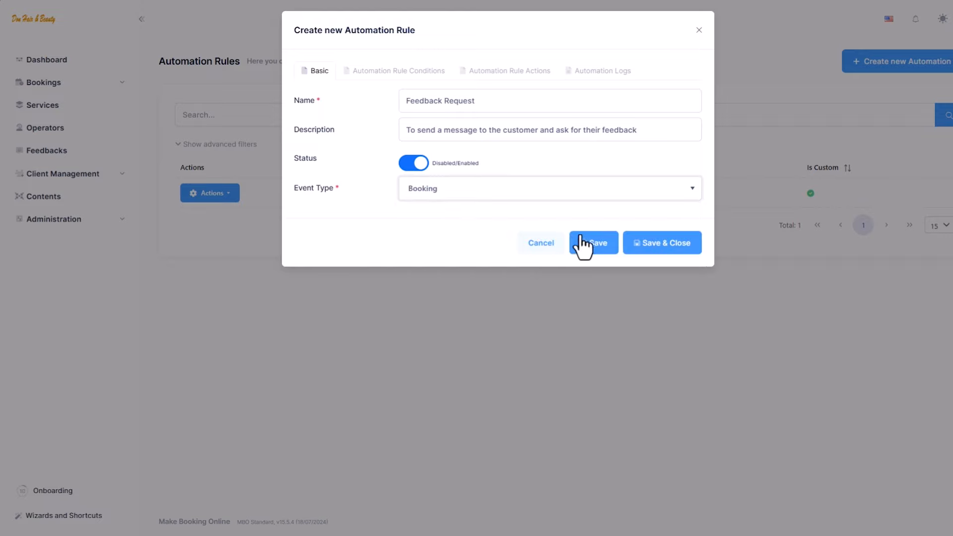
{"action": "left_click", "coordinate": [607, 254]}
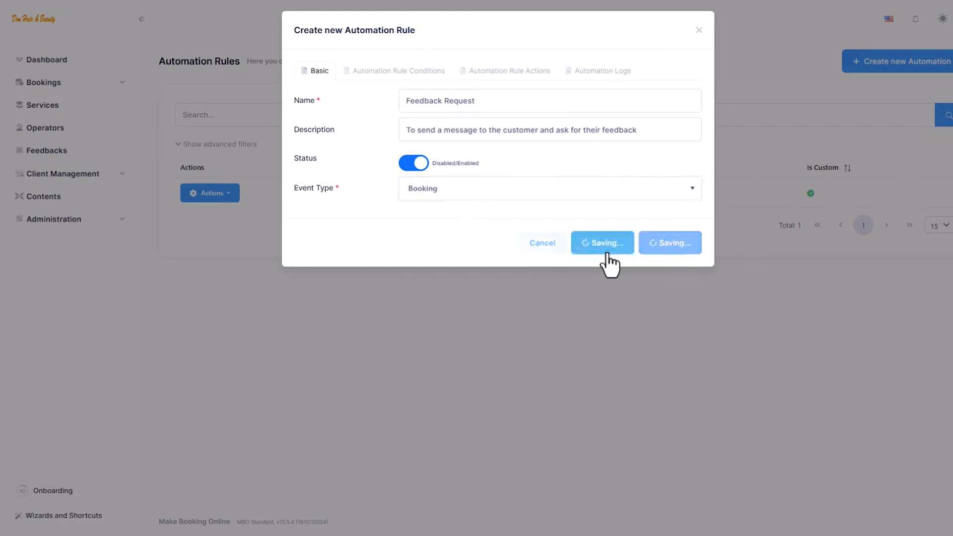
{"action": "left_click", "coordinate": [439, 72]}
Add a Booking Status Update condition requiring Seated/Processed to the Feedback Request rule and save it
{"action": "left_click", "coordinate": [475, 103]}
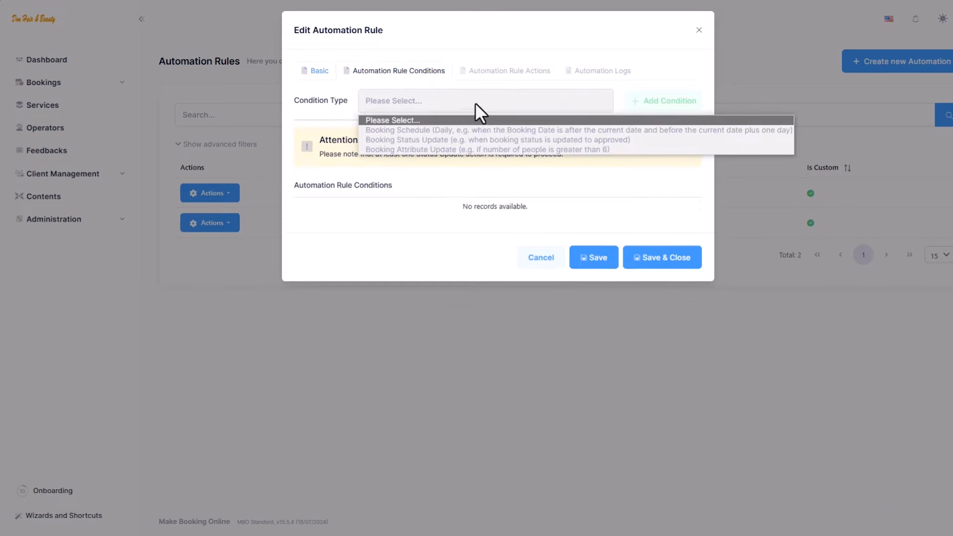
{"action": "left_click", "coordinate": [475, 139]}
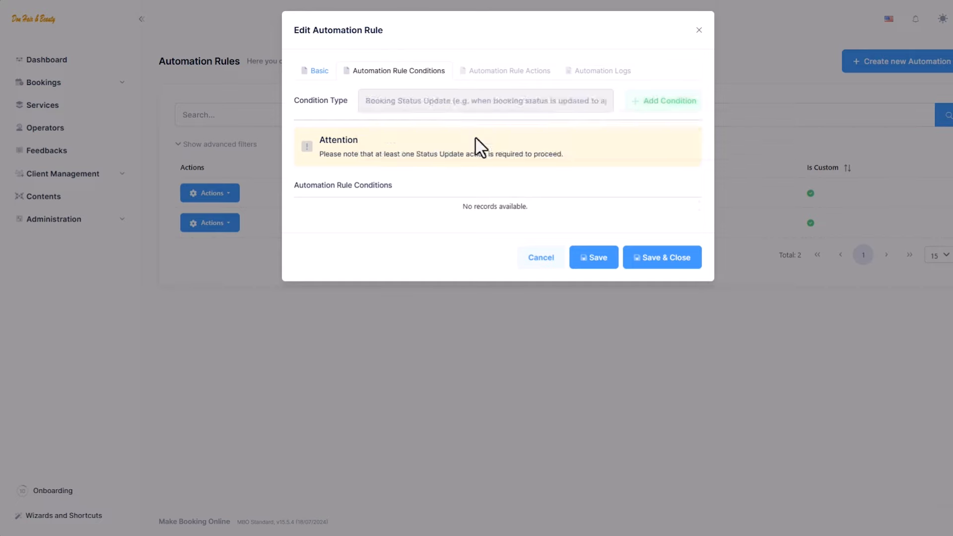
{"action": "left_click", "coordinate": [648, 109]}
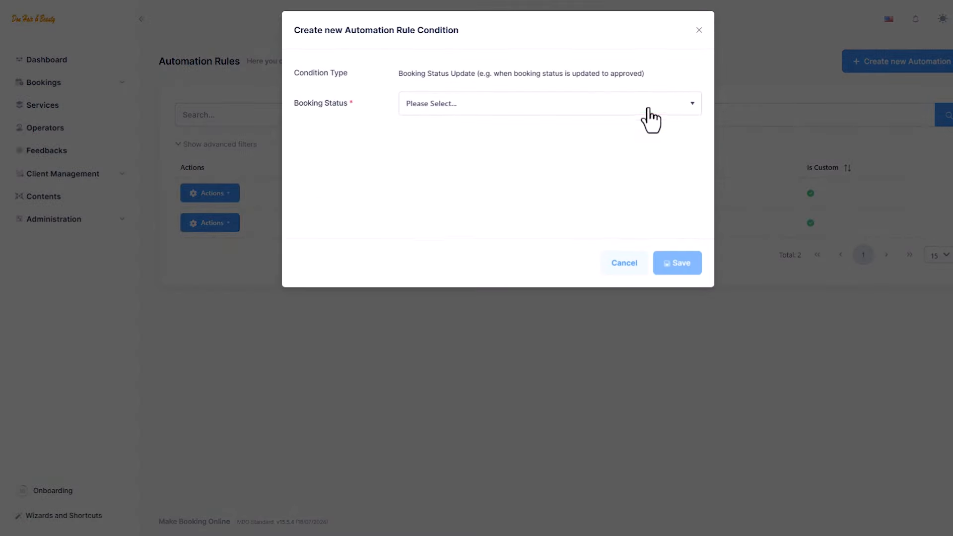
{"action": "left_click", "coordinate": [620, 109]}
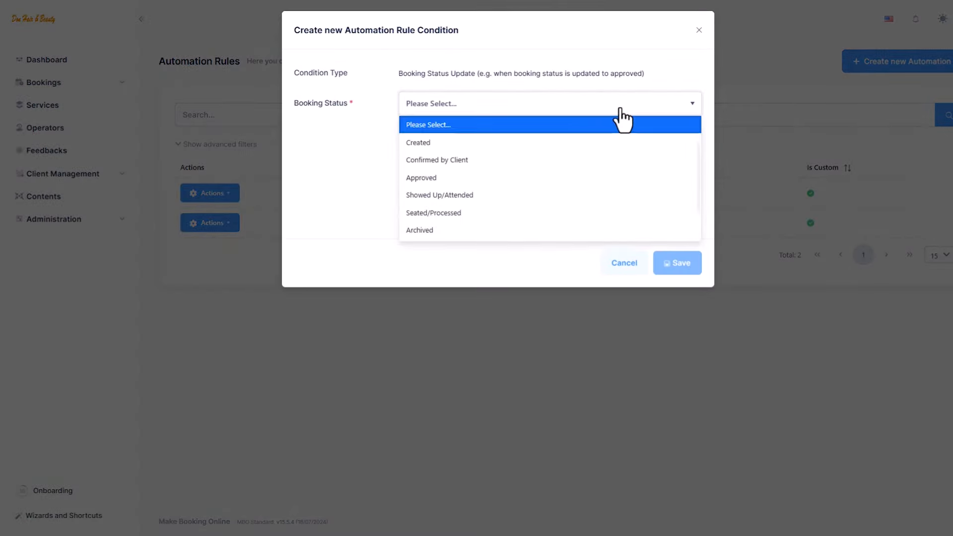
{"action": "left_click", "coordinate": [603, 214]}
{"action": "left_click", "coordinate": [675, 263]}
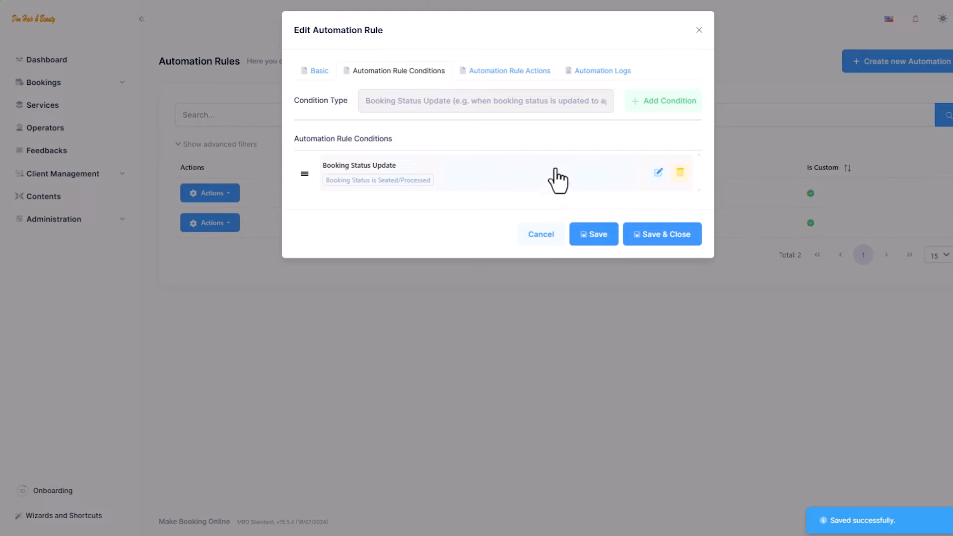
Add a Send Email action with Action Target set to Client and save it
{"action": "left_click", "coordinate": [525, 77]}
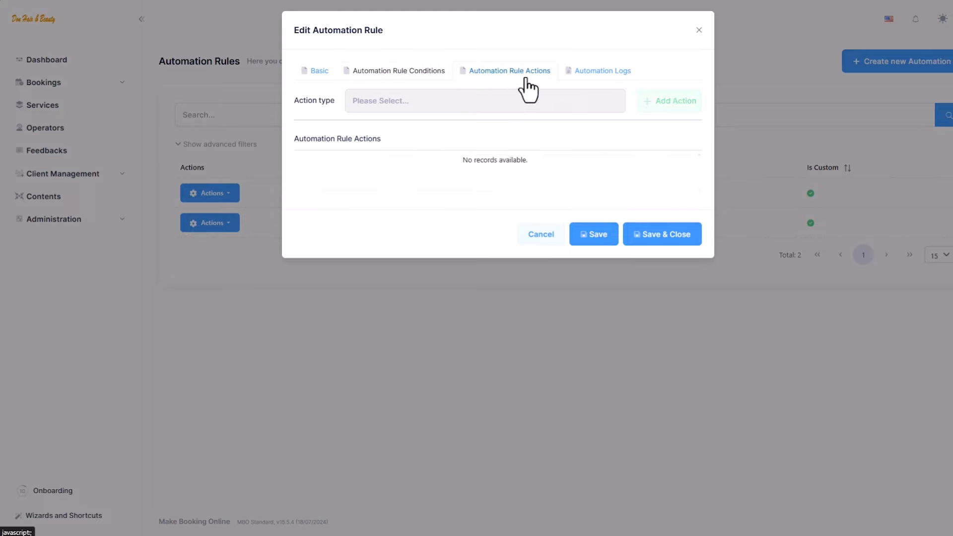
{"action": "left_click", "coordinate": [524, 100]}
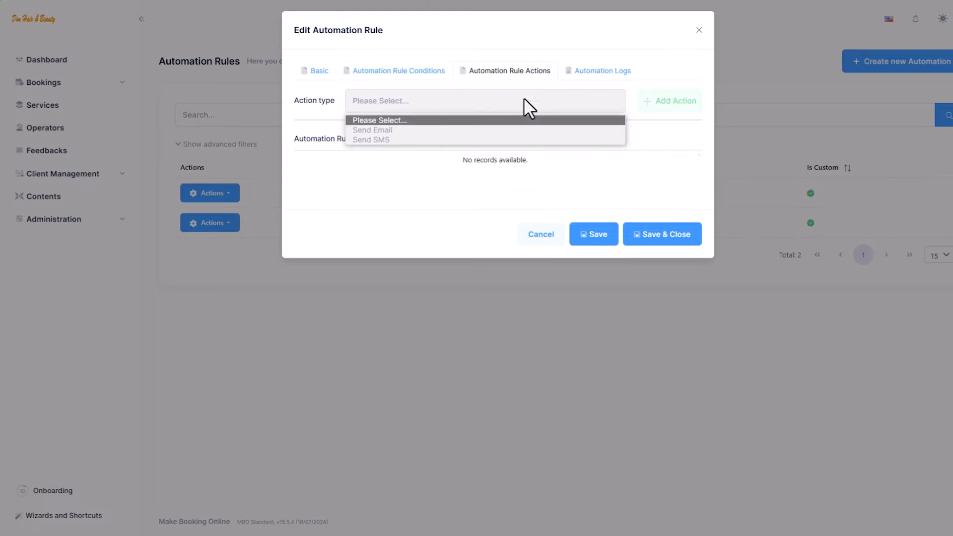
{"action": "left_click", "coordinate": [507, 131]}
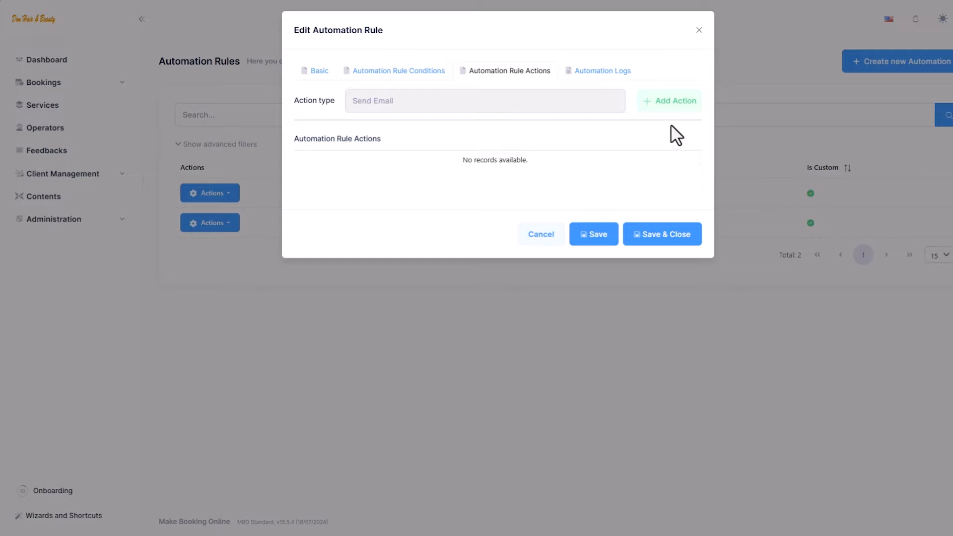
{"action": "left_click", "coordinate": [676, 104]}
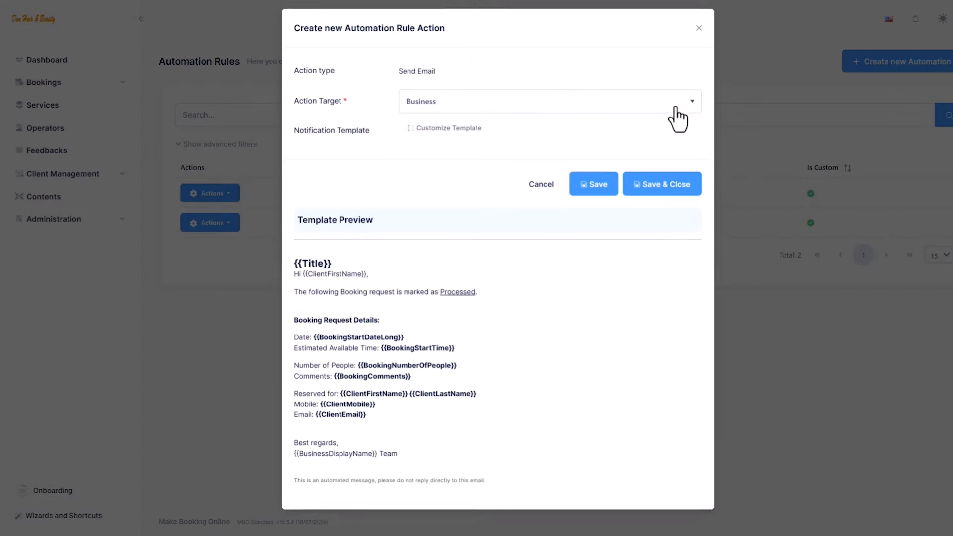
{"action": "left_click", "coordinate": [576, 112]}
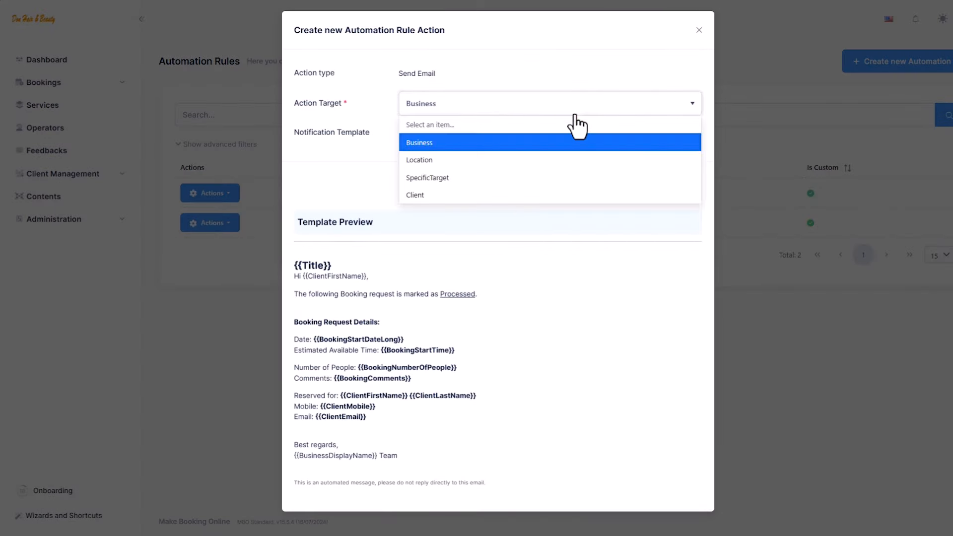
{"action": "left_click", "coordinate": [559, 199]}
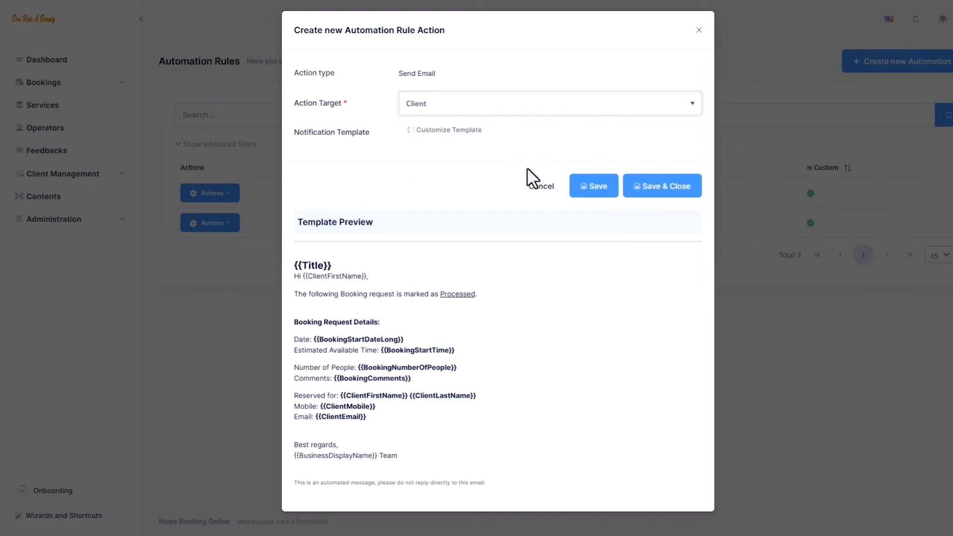
{"action": "left_click", "coordinate": [589, 193]}
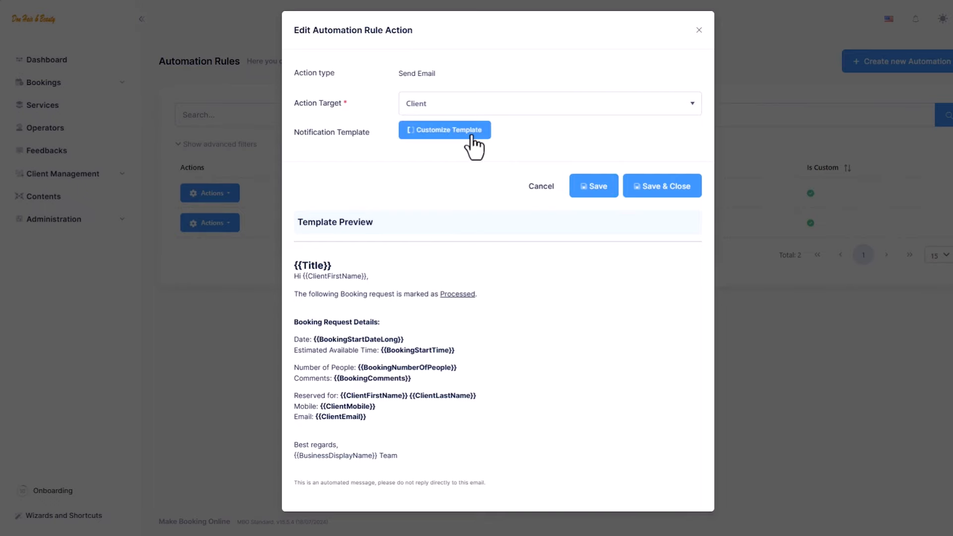
Customize the email template as 'Feedback Request Message' with subject '{{BusinessDisplayName}}, Feedback Request'
{"action": "left_click", "coordinate": [472, 134]}
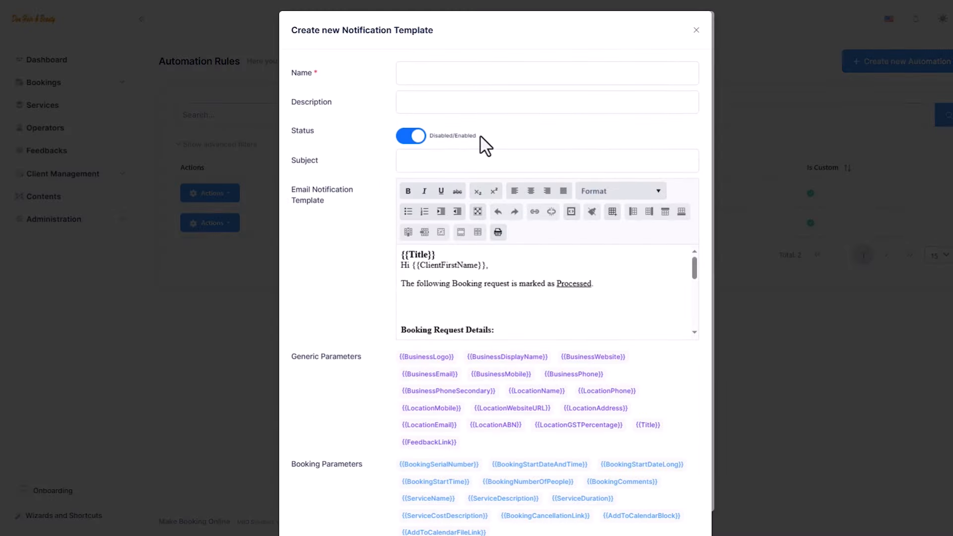
{"action": "left_click", "coordinate": [452, 80]}
{"action": "type", "text": "Feedback Request Message"}
{"action": "key", "text": "Tab"}
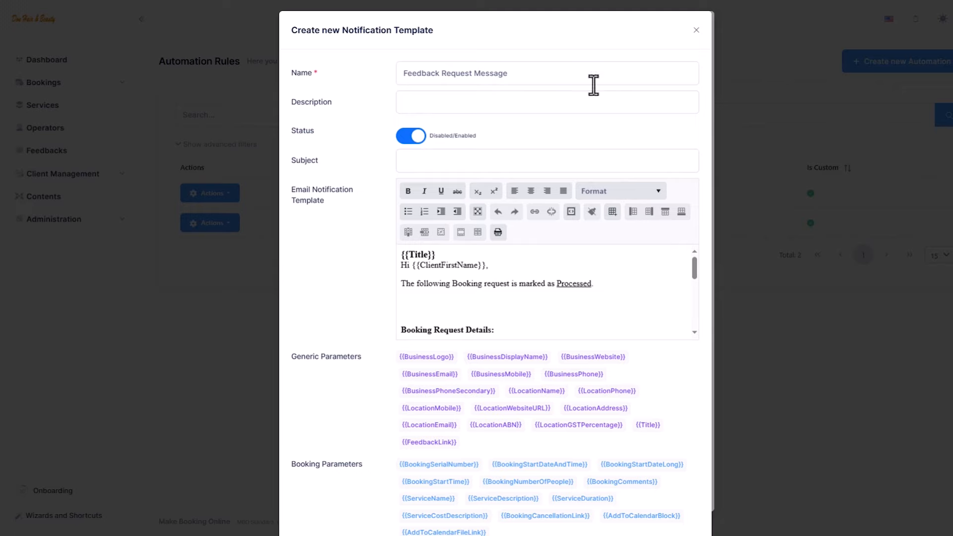
{"action": "left_click", "coordinate": [541, 166]}
{"action": "type", "text": "{{BusinessDisplayName}}, Feedback Request"}
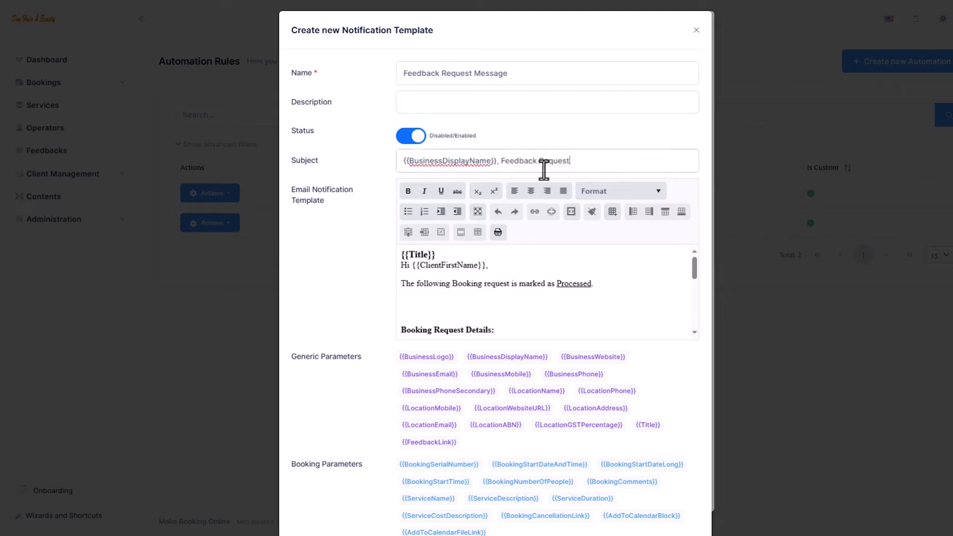
{"action": "scroll", "coordinate": [536, 281], "scroll_direction": "down", "scroll_amount": 2}
{"action": "left_click_drag", "start_coordinate": [496, 162], "coordinate": [401, 168]}
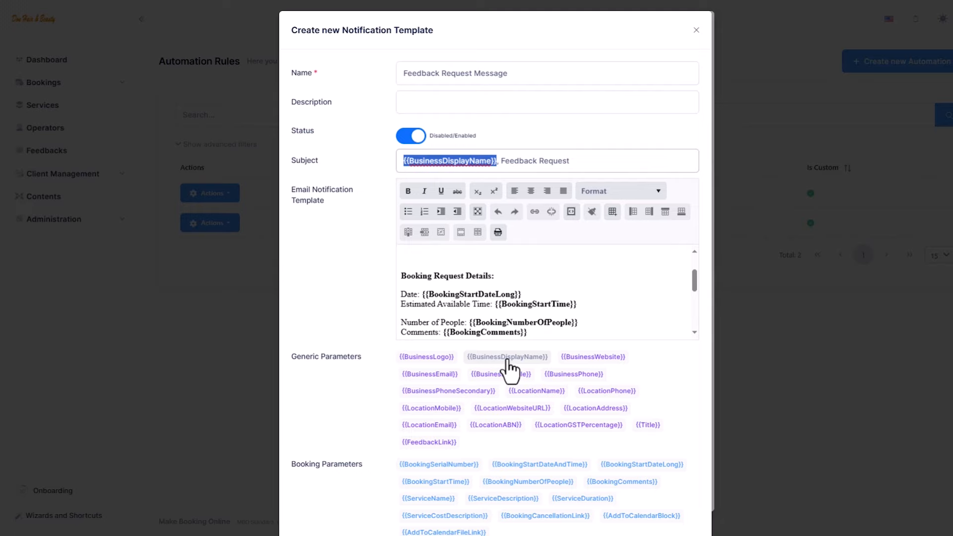
{"action": "left_click", "coordinate": [428, 274]}
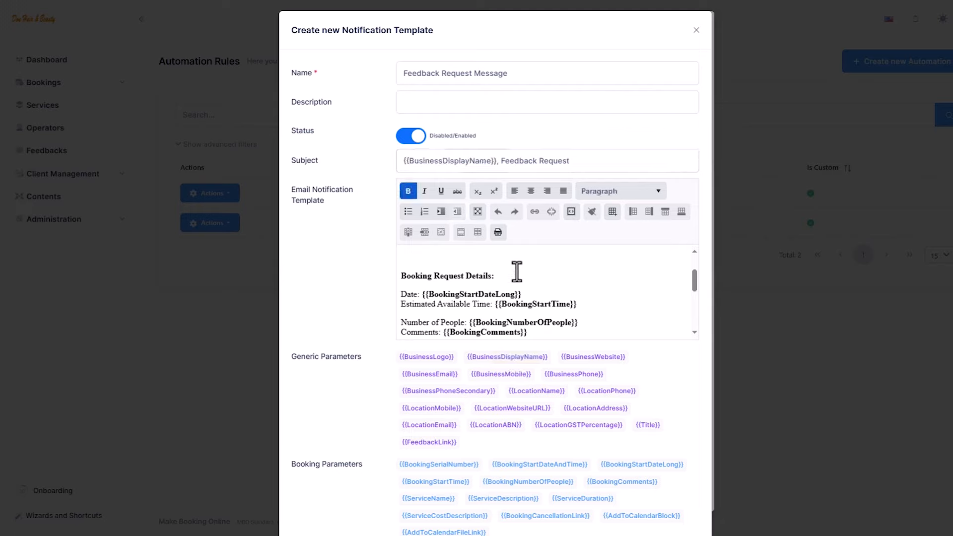
{"action": "scroll", "coordinate": [517, 271], "scroll_direction": "up", "scroll_amount": 2}
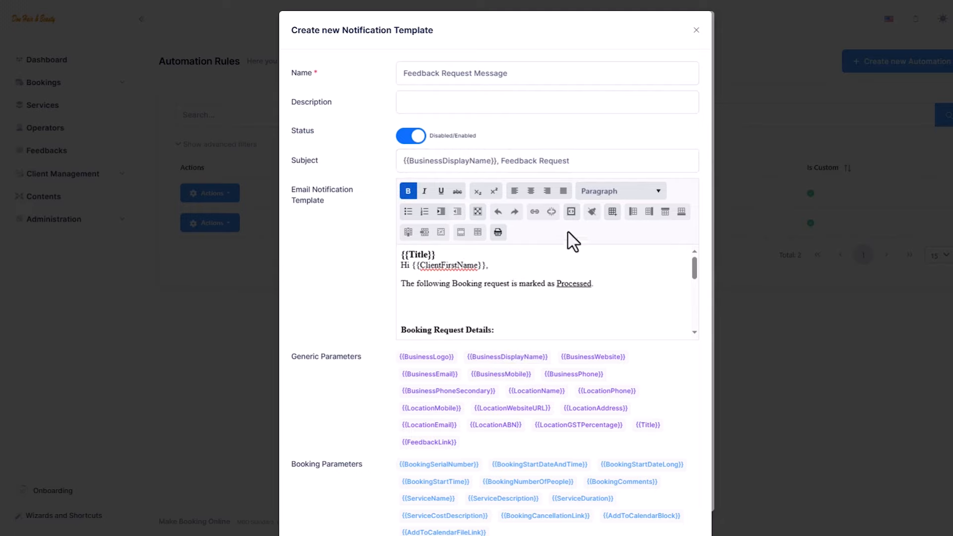
Replace the template's HTML source with the new feedback request email HTML
{"action": "left_click", "coordinate": [572, 218]}
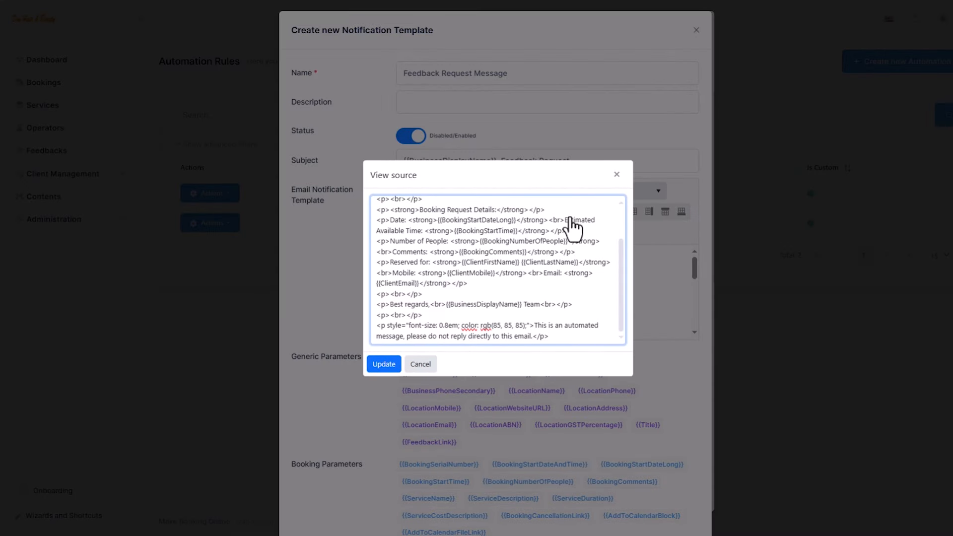
{"action": "left_click", "coordinate": [570, 217]}
{"action": "key", "text": "ctrl+a"}
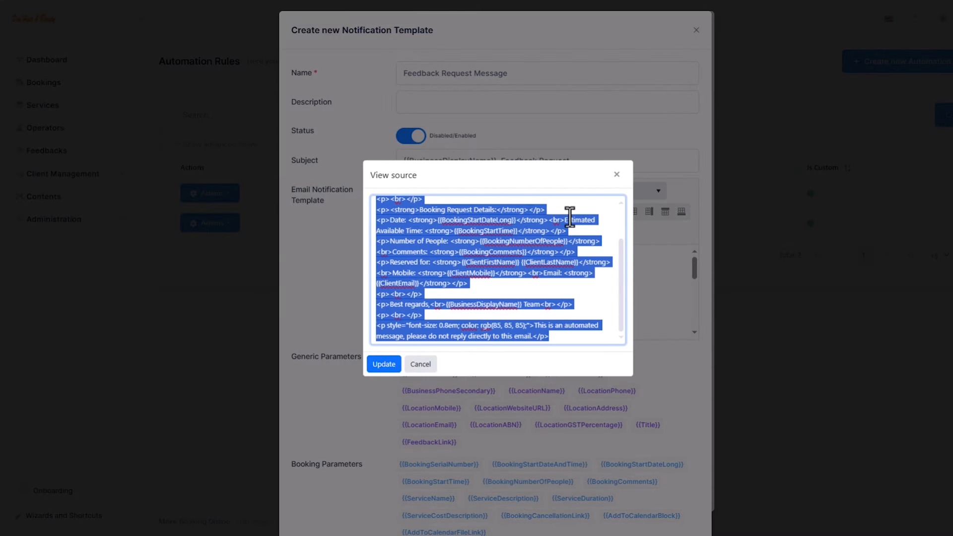
{"action": "key", "text": "ctrl+v"}
{"action": "left_click", "coordinate": [384, 365]}
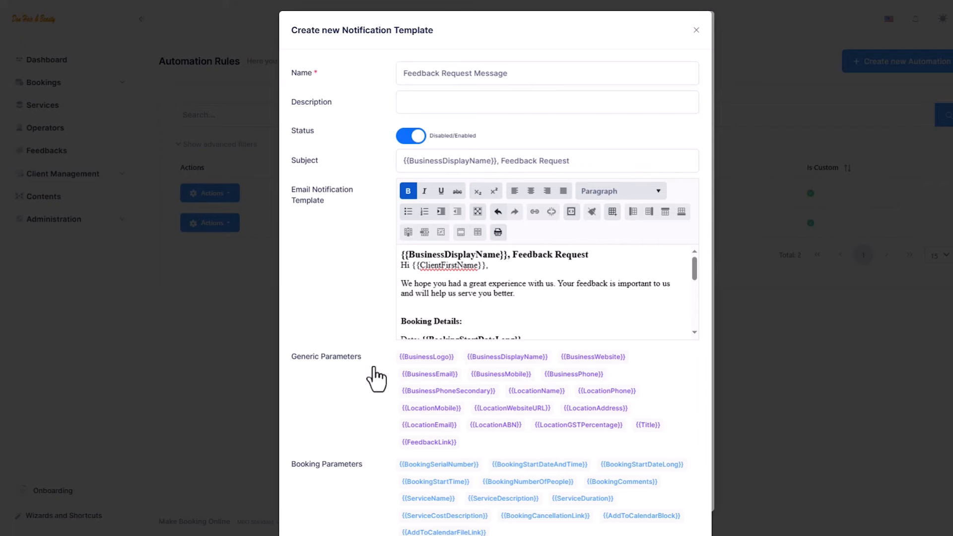
Swap the old feedback link line for a pasted {{FeedbackLink}} parameter and save the template
{"action": "scroll", "coordinate": [534, 293], "scroll_direction": "down", "scroll_amount": 5}
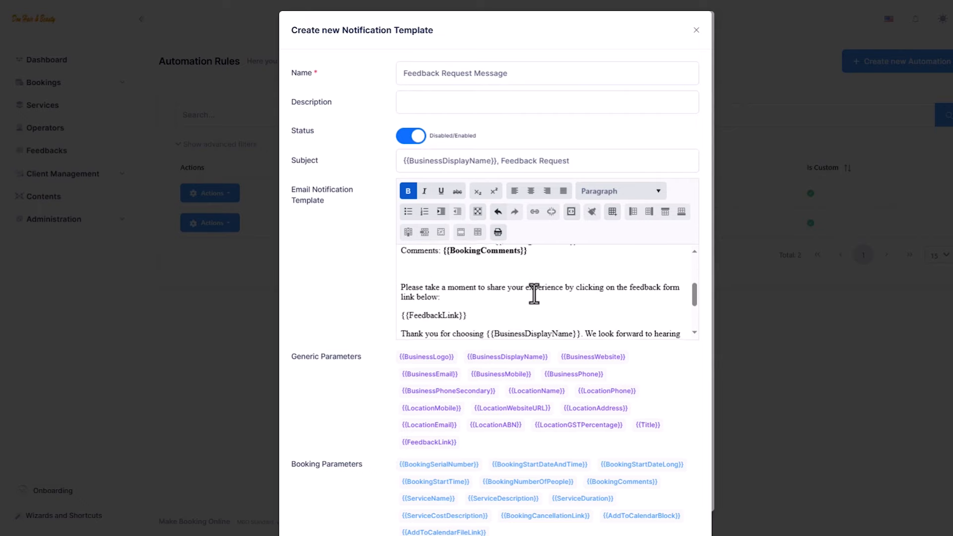
{"action": "scroll", "coordinate": [534, 293], "scroll_direction": "down", "scroll_amount": 2}
{"action": "left_click_drag", "start_coordinate": [466, 262], "coordinate": [401, 263]}
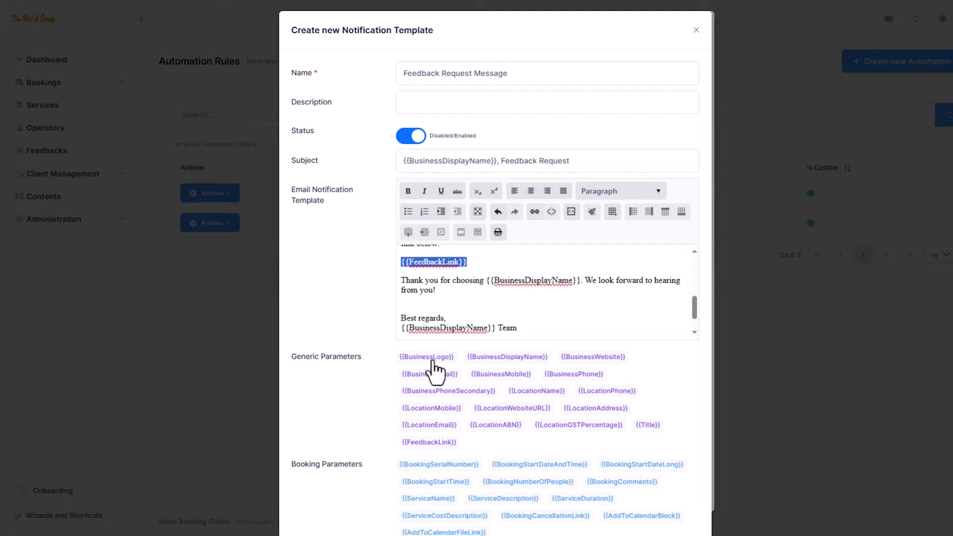
{"action": "key", "text": "BackSpace"}
{"action": "left_click", "coordinate": [435, 443]}
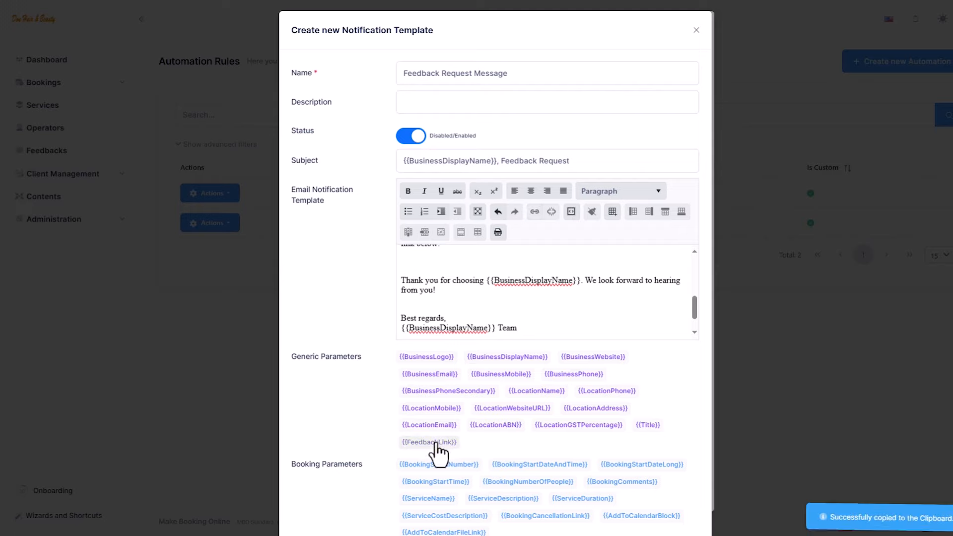
{"action": "left_click", "coordinate": [405, 262]}
{"action": "key", "text": "ctrl+v"}
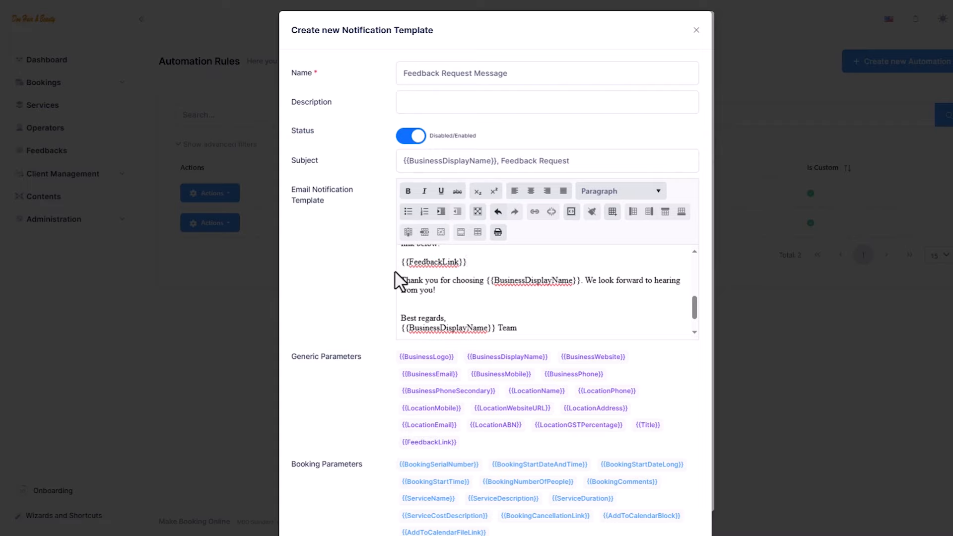
{"action": "scroll", "coordinate": [376, 283], "scroll_direction": "down", "scroll_amount": 3}
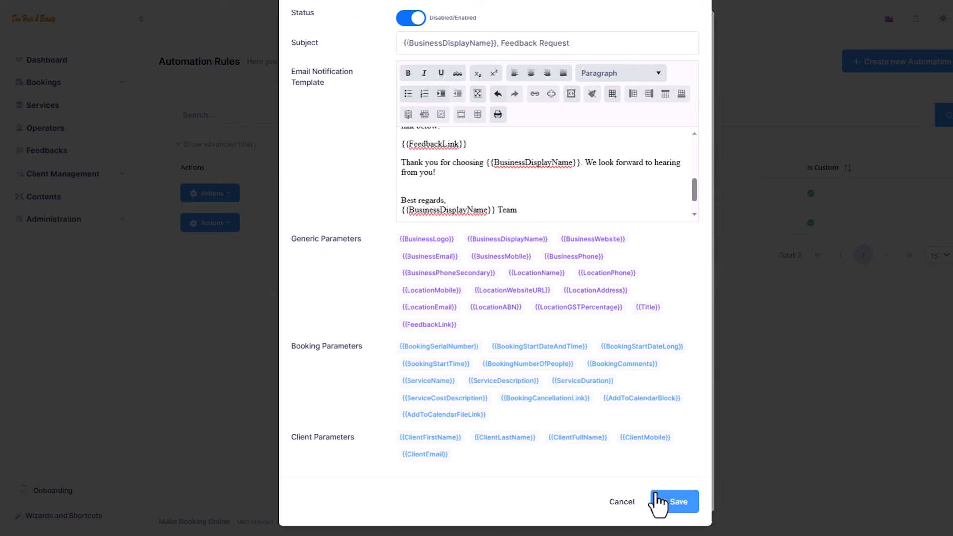
{"action": "left_click", "coordinate": [663, 498]}
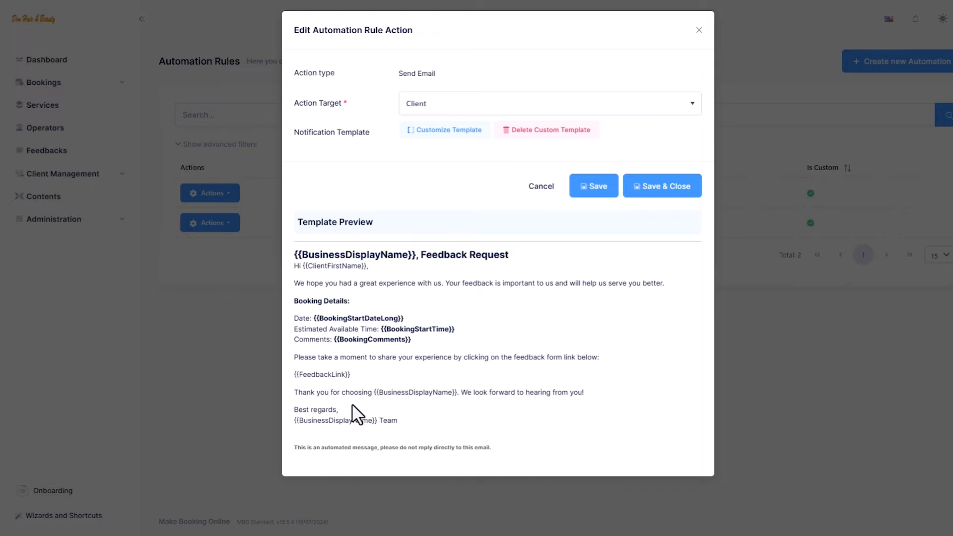
Save and close the client email action and the Feedback Request rule
{"action": "left_click", "coordinate": [659, 194]}
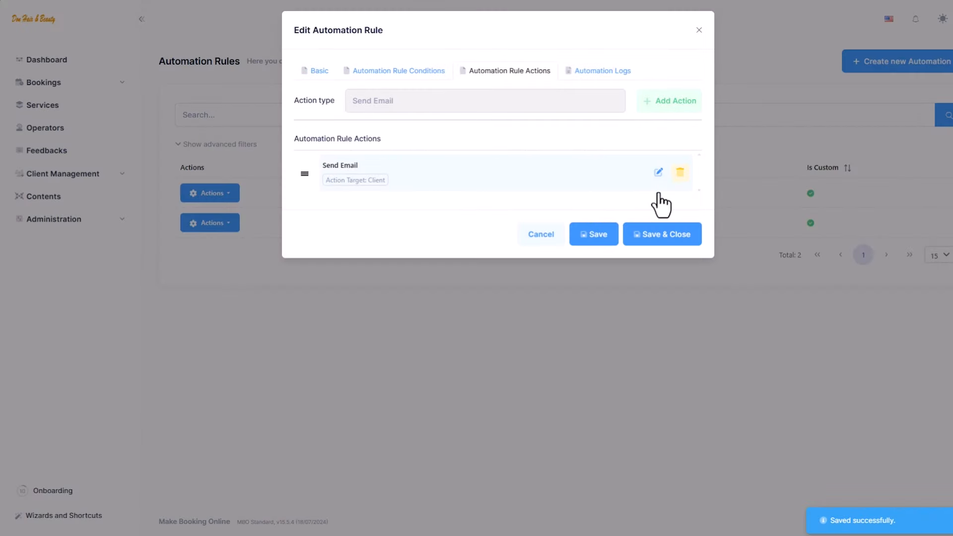
{"action": "left_click", "coordinate": [661, 244]}
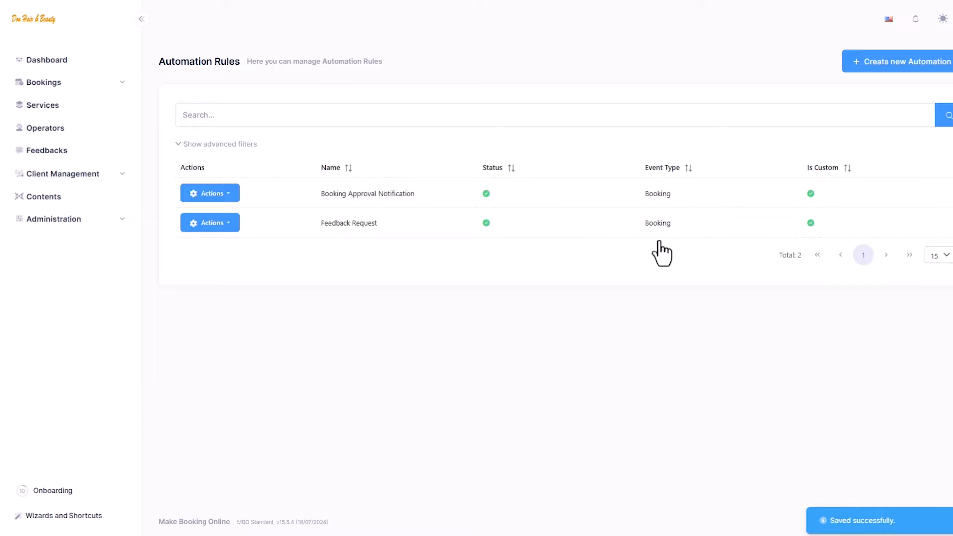
Start a new automation rule named 'Feedback Received Confirmation' with a pasted description
{"action": "left_click", "coordinate": [882, 63]}
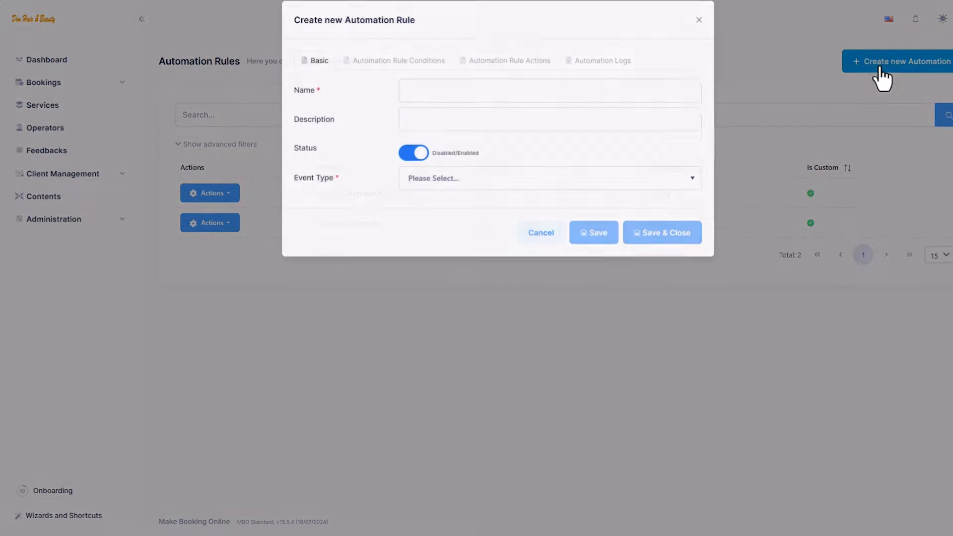
{"action": "left_click", "coordinate": [673, 98]}
{"action": "type", "text": "Feedback Received Confirmation"}
{"action": "key", "text": "Tab"}
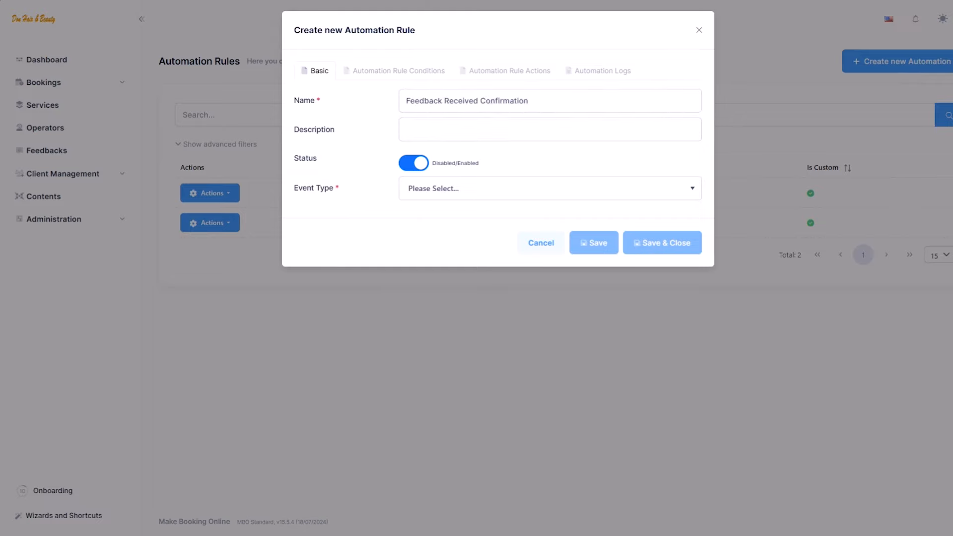
{"action": "left_click", "coordinate": [581, 133]}
{"action": "key", "text": "ctrl+v"}
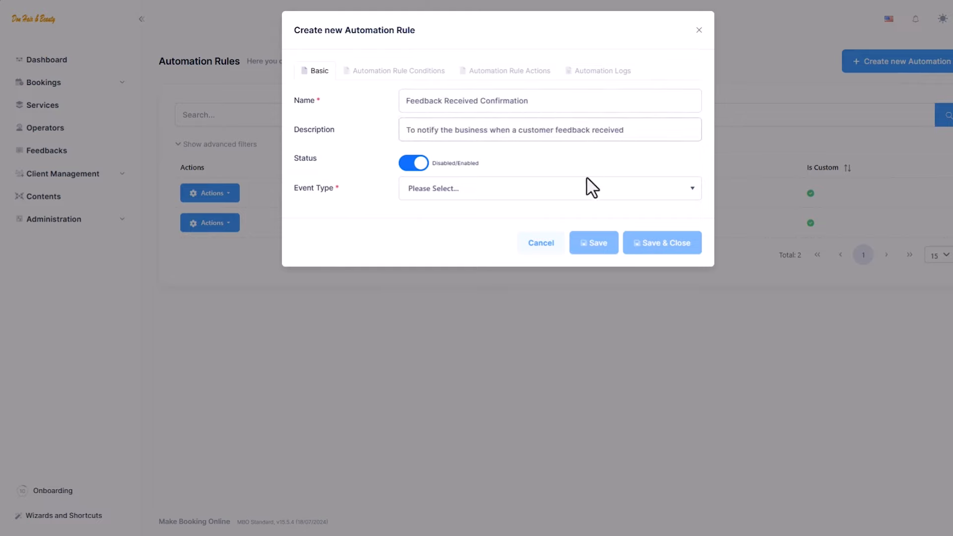
Set the rule's event type to Feedback, save it, and bring up its conditions
{"action": "left_click", "coordinate": [587, 191]}
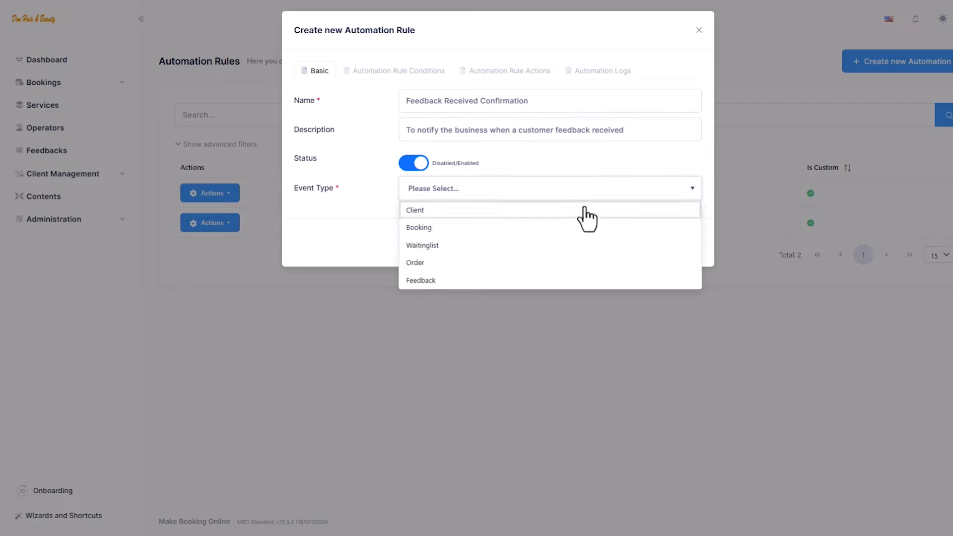
{"action": "left_click", "coordinate": [570, 281]}
{"action": "left_click", "coordinate": [588, 249]}
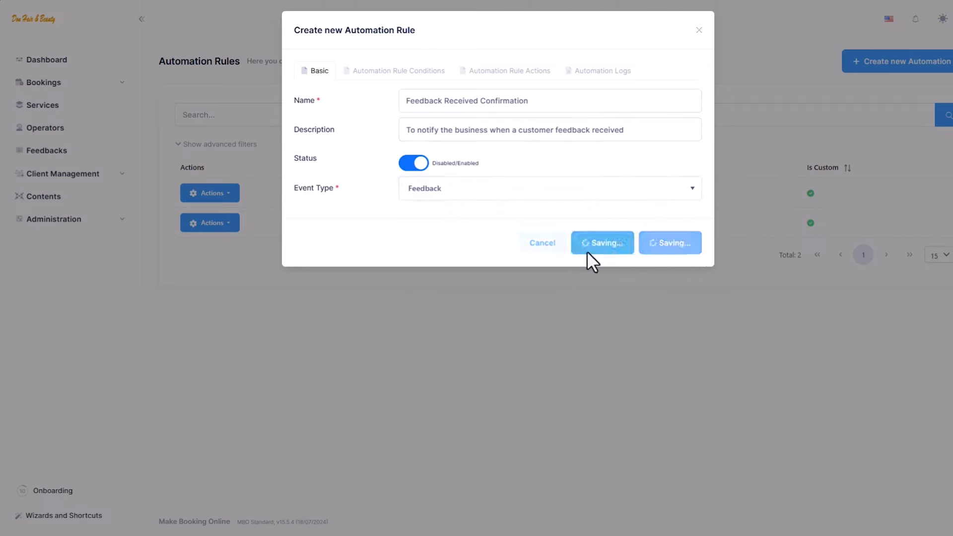
{"action": "left_click", "coordinate": [414, 76]}
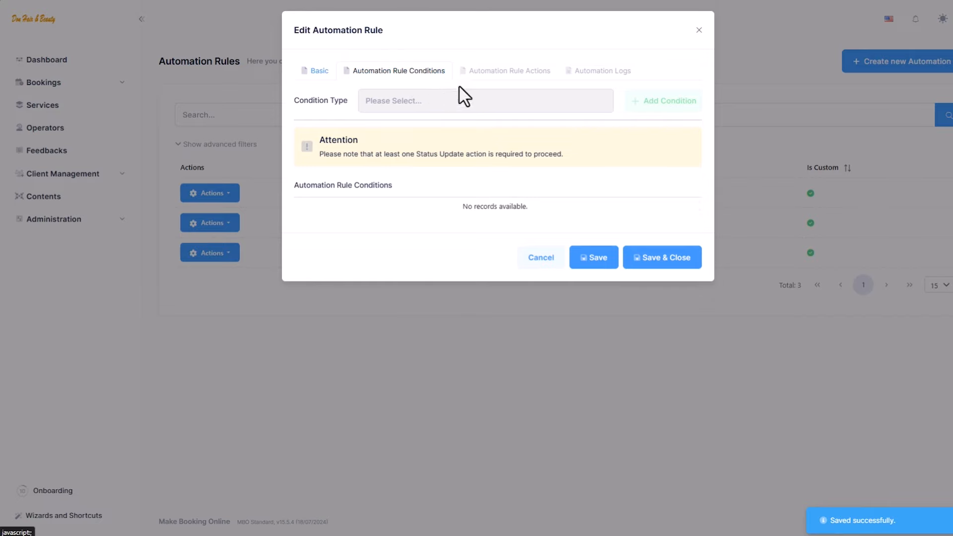
Add a Feedback Status Update condition requiring Open status to Feedback Received Confirmation and save it
{"action": "left_click", "coordinate": [465, 97]}
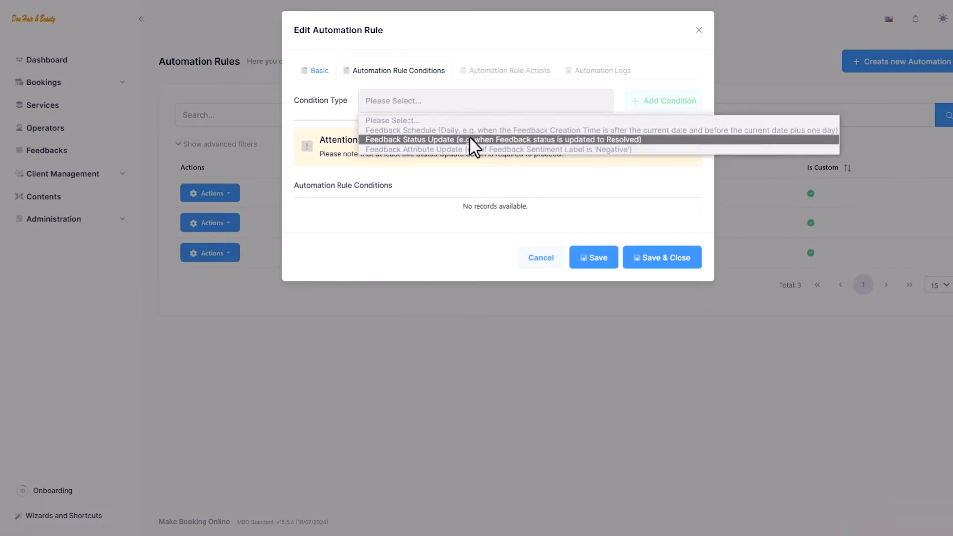
{"action": "left_click", "coordinate": [469, 139]}
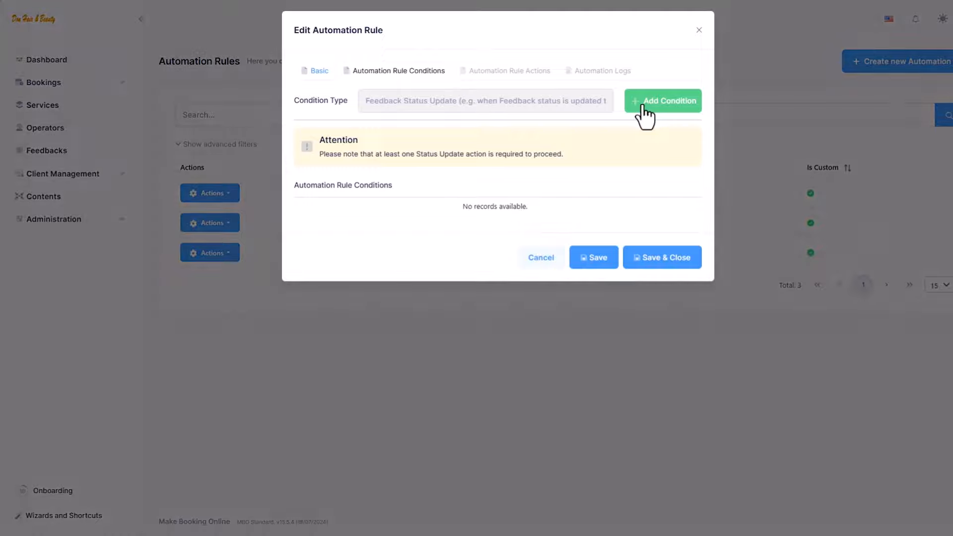
{"action": "left_click", "coordinate": [645, 105]}
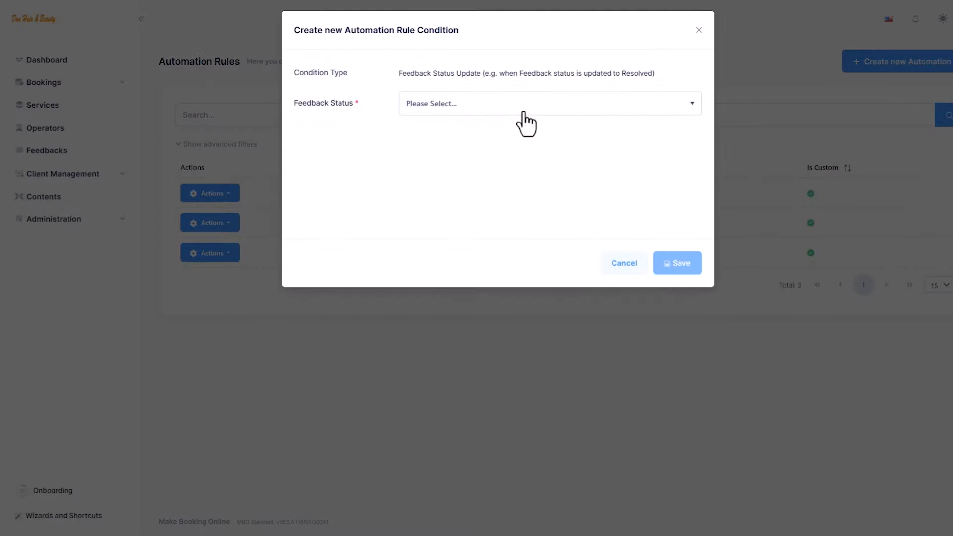
{"action": "left_click", "coordinate": [516, 107]}
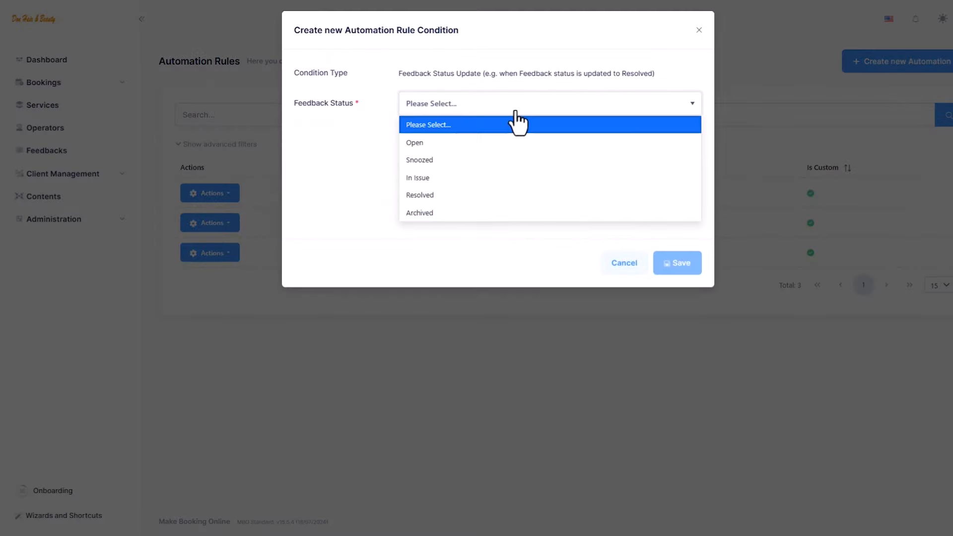
{"action": "left_click", "coordinate": [507, 144]}
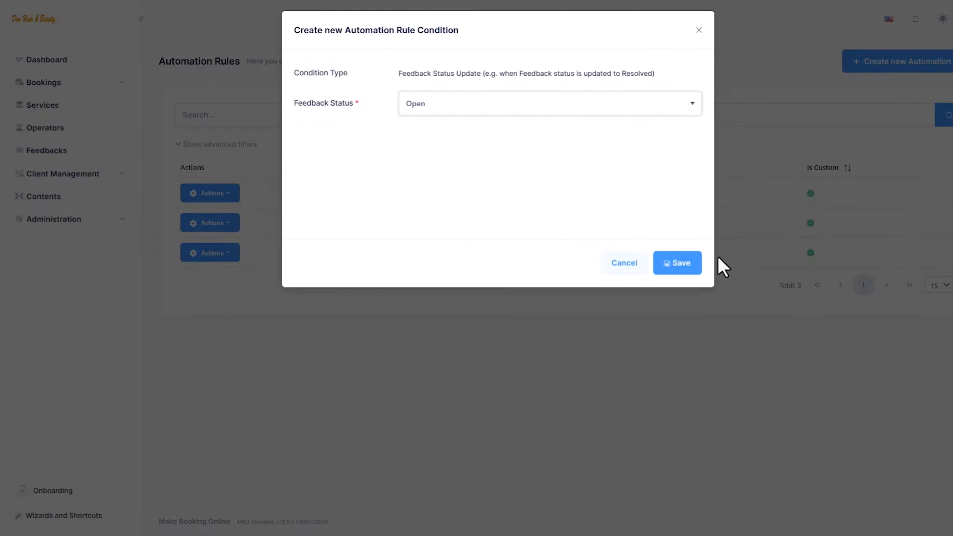
{"action": "left_click", "coordinate": [695, 271]}
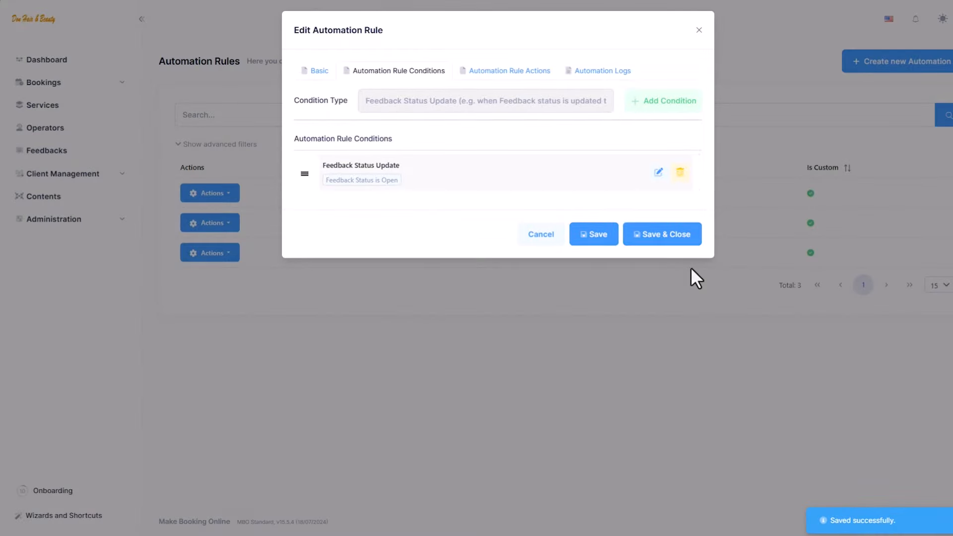
Add a Send Email action targeting Business, then save the action and the rule
{"action": "left_click", "coordinate": [529, 77]}
{"action": "left_click", "coordinate": [582, 103]}
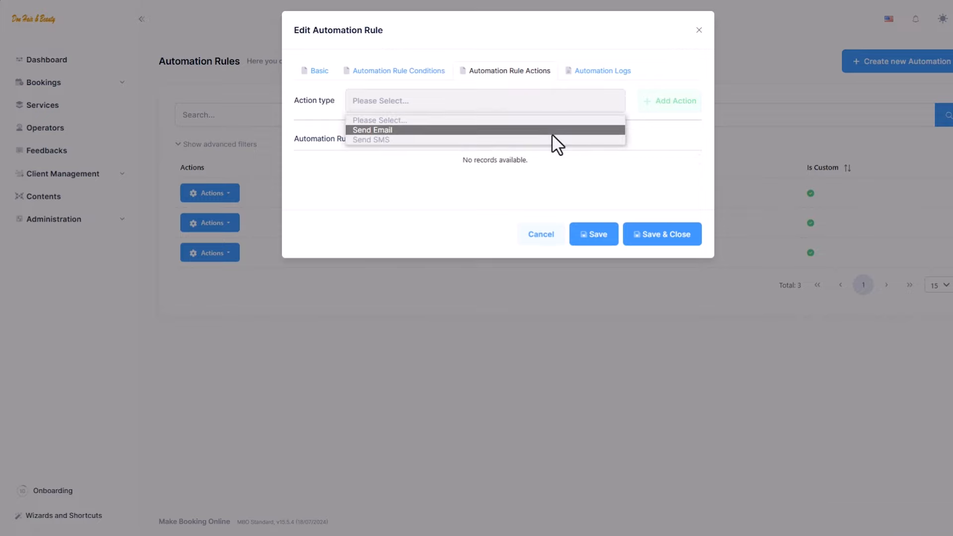
{"action": "left_click", "coordinate": [552, 130]}
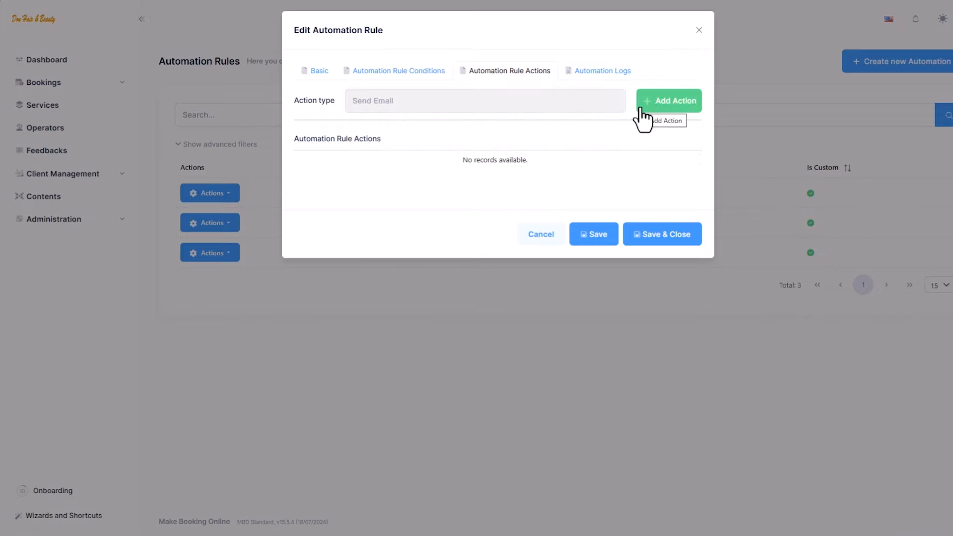
{"action": "left_click", "coordinate": [644, 119]}
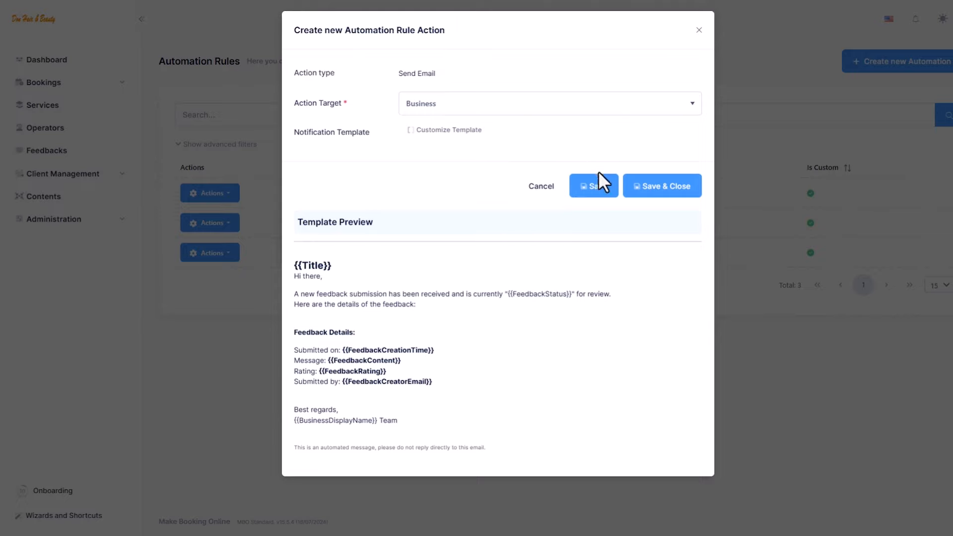
{"action": "left_click", "coordinate": [639, 188]}
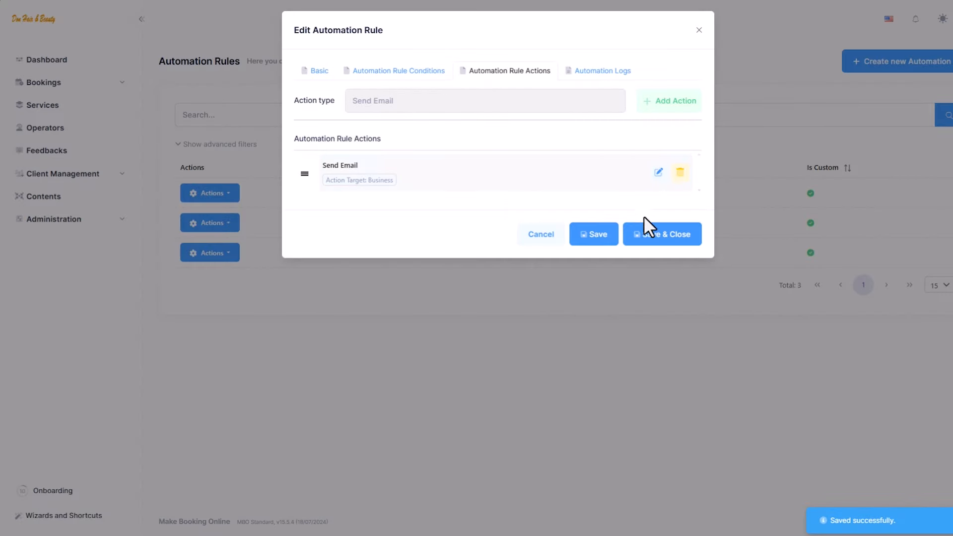
{"action": "left_click", "coordinate": [645, 241]}
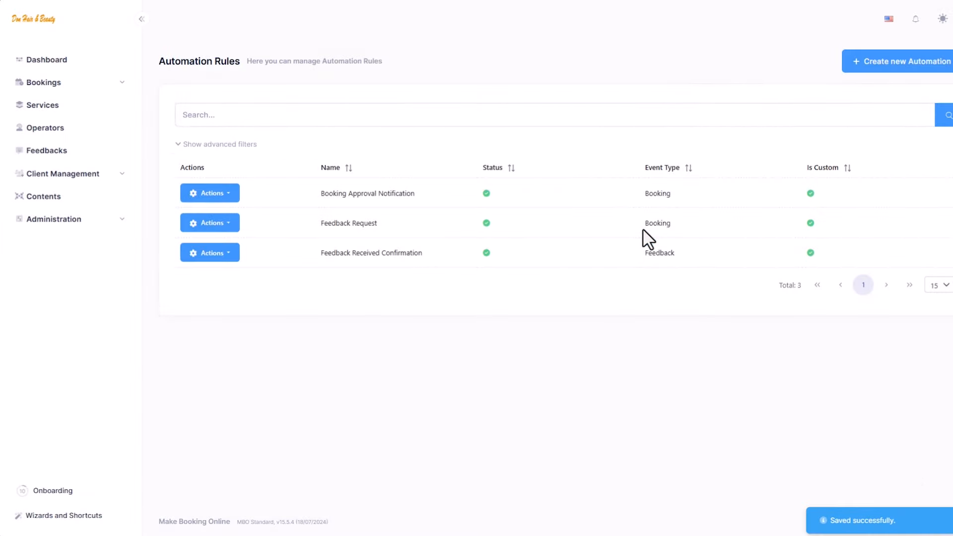